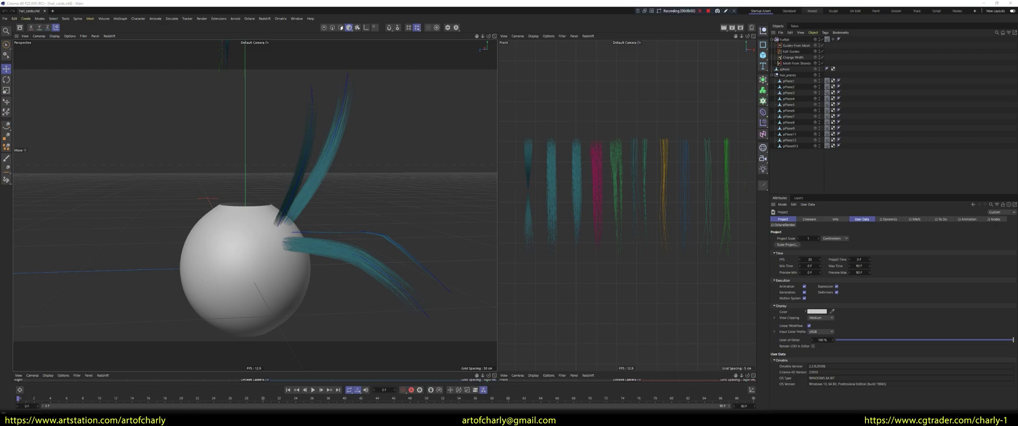
# Scroll the Patreon post to its attachments and circle cinema4d_Scene.zip for viewers
pyautogui.hotkey('alt', 'Tab')
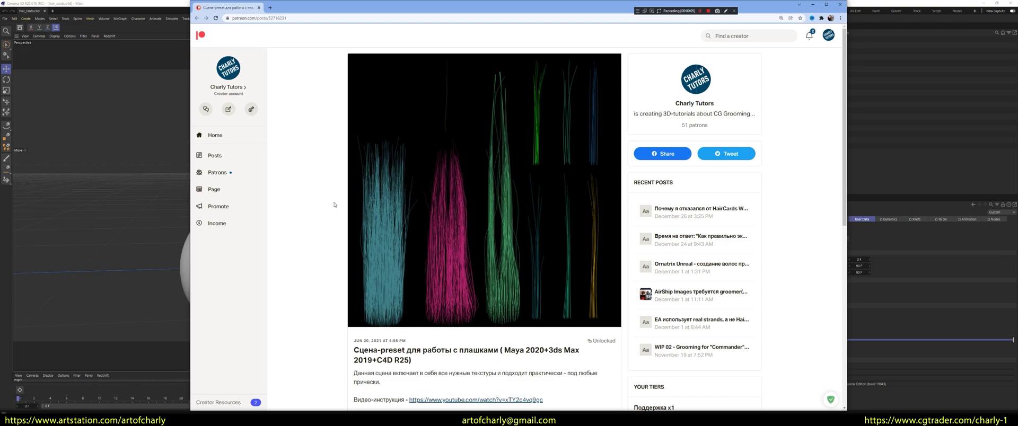
pyautogui.scroll(-3, 334, 204)
pyautogui.scroll(-1, 455, 232)
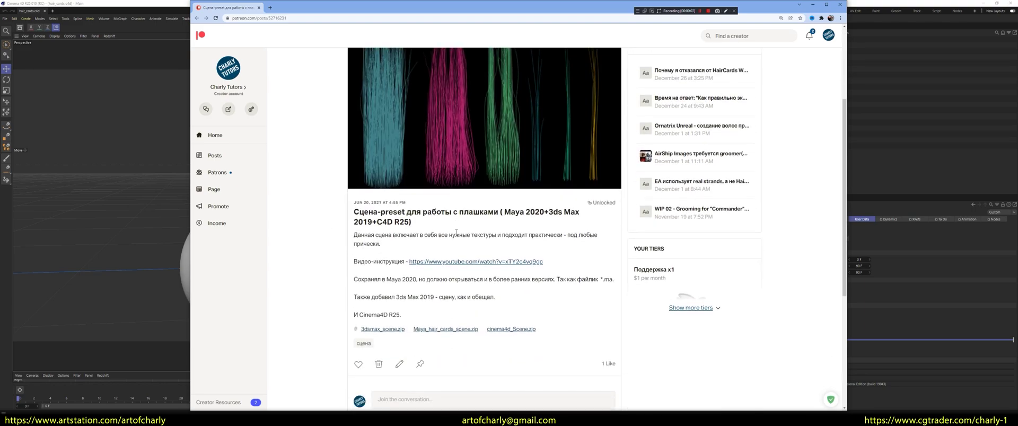
pyautogui.moveTo(535, 313); pyautogui.dragTo(530, 315)
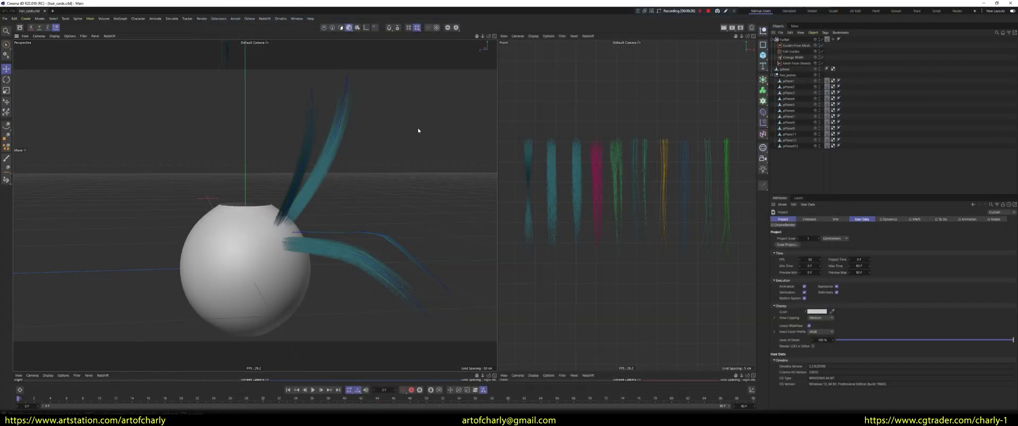
# Select the Furball hair object, inspect it around the sphere, and delete it with its operators
pyautogui.click(784, 40)
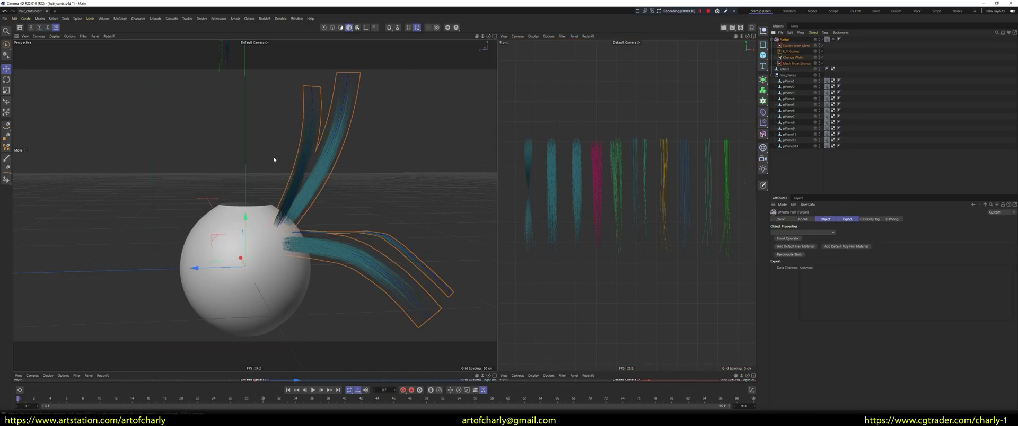
pyautogui.keyDown('alt'); pyautogui.moveTo(275, 159); pyautogui.dragTo(290, 155); pyautogui.keyUp('alt')
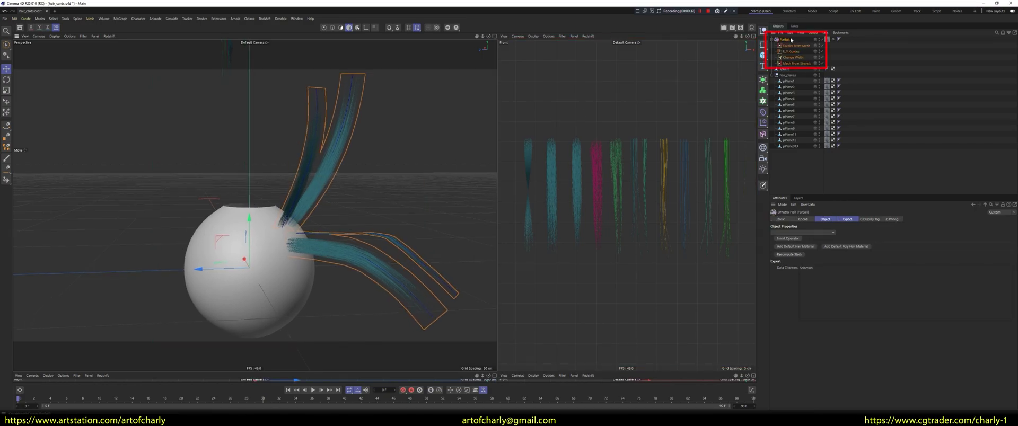
pyautogui.moveTo(255, 159)
pyautogui.keyDown('alt'); pyautogui.mouseDown()
pyautogui.moveTo(359, 199)
pyautogui.moveTo(310, 202)
pyautogui.moveTo(341, 199)
pyautogui.moveTo(272, 174)
pyautogui.moveTo(254, 154)
pyautogui.mouseUp(); pyautogui.keyUp('alt')
pyautogui.keyDown('alt'); pyautogui.moveTo(255, 154); pyautogui.dragTo(250, 264, button='right'); pyautogui.keyUp('alt')
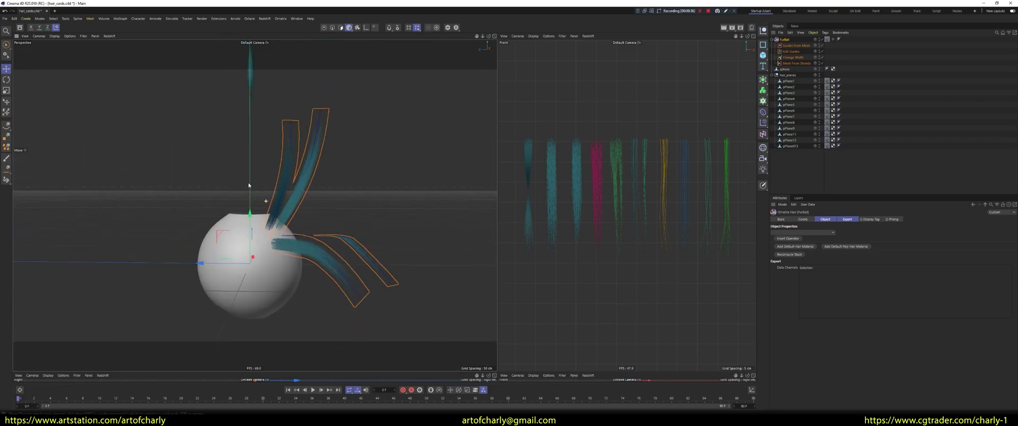
pyautogui.scroll(5, 251, 263)
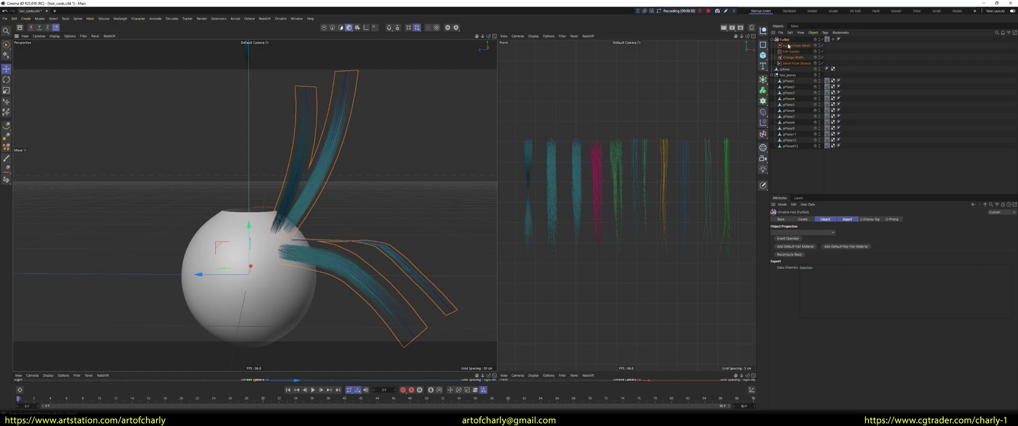
pyautogui.press('Delete')
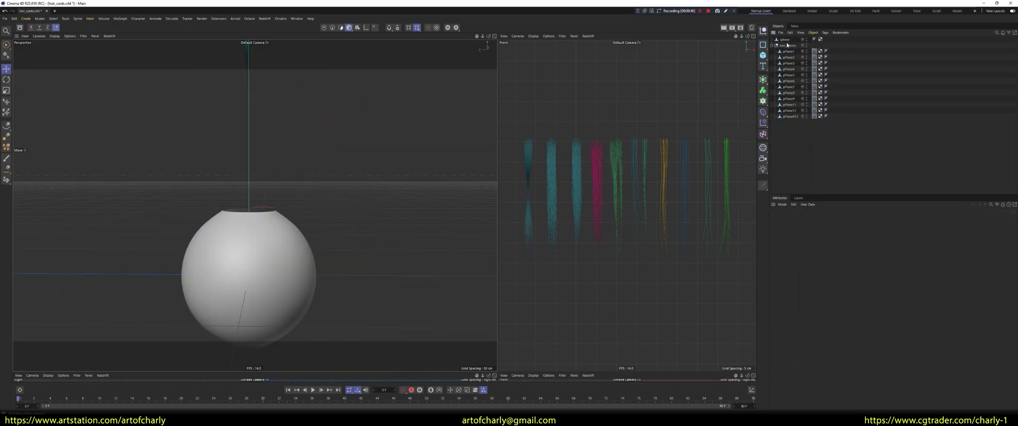
# Orbit so the sphere's open top faces forward and select the sphere as the hair base
pyautogui.moveTo(321, 236)
pyautogui.keyDown('alt'); pyautogui.mouseDown()
pyautogui.moveTo(288, 211)
pyautogui.moveTo(313, 172)
pyautogui.mouseUp(); pyautogui.keyUp('alt')
pyautogui.scroll(3, 313, 172)
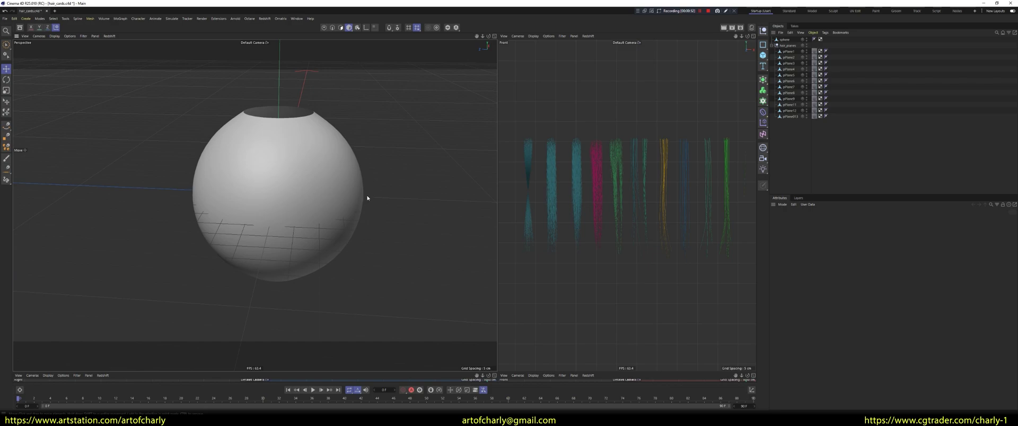
pyautogui.moveTo(343, 145)
pyautogui.keyDown('alt'); pyautogui.mouseDown()
pyautogui.moveTo(353, 218)
pyautogui.moveTo(372, 218)
pyautogui.moveTo(359, 120)
pyautogui.moveTo(351, 162)
pyautogui.moveTo(362, 148)
pyautogui.mouseUp(); pyautogui.keyUp('alt')
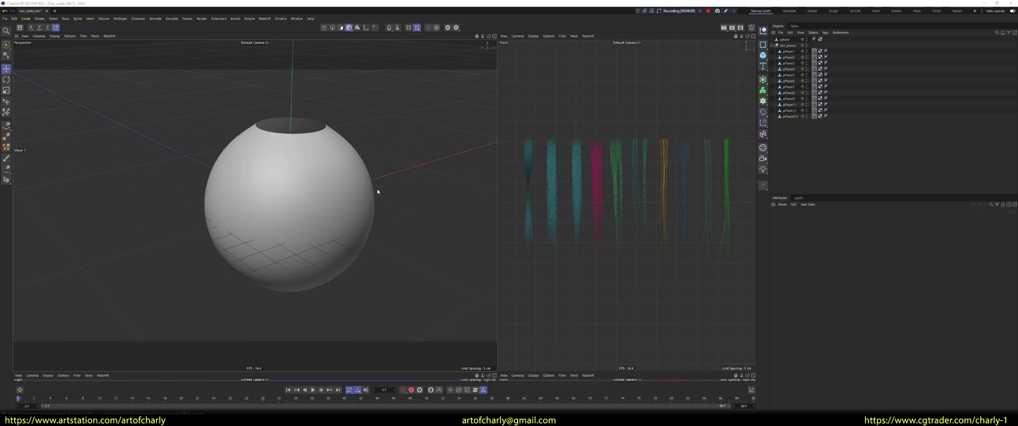
pyautogui.click(334, 157)
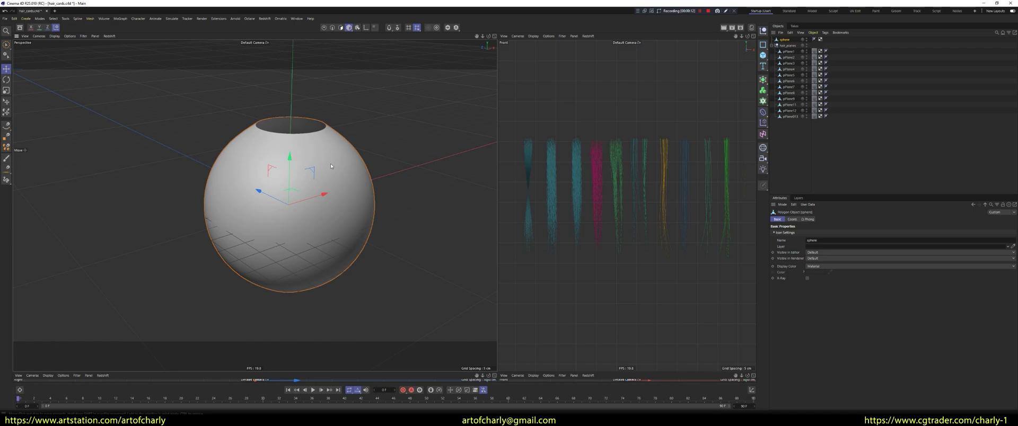
pyautogui.click(282, 21)
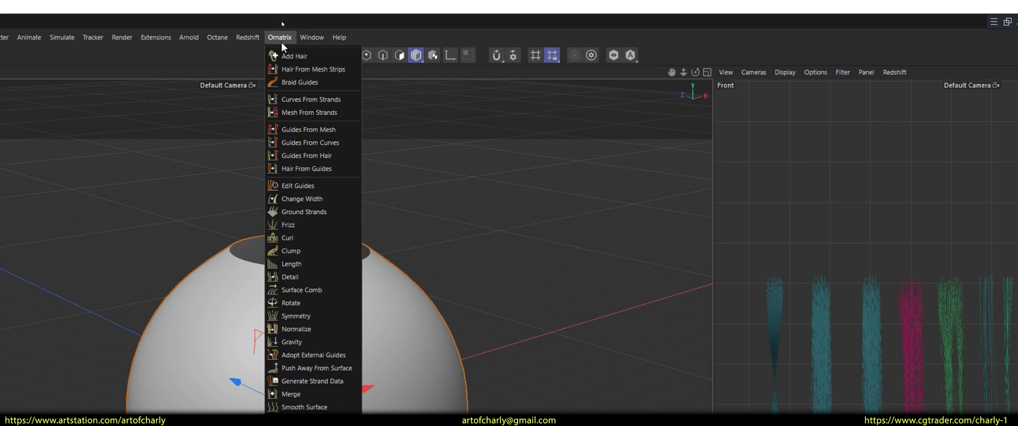
# Add Hair From Mesh Strips to the sphere, then sketch explanatory arrows over it and clear them
pyautogui.click(331, 73)
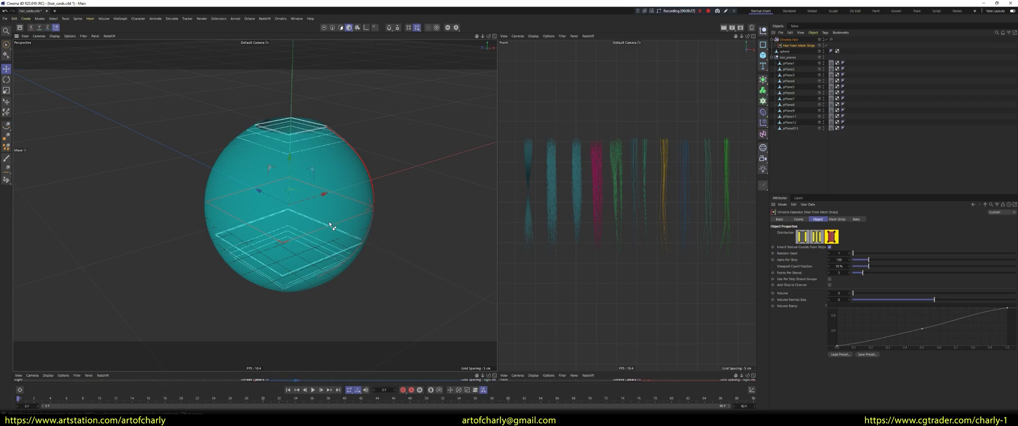
pyautogui.hotkey('ctrl', 'shift', 'd')
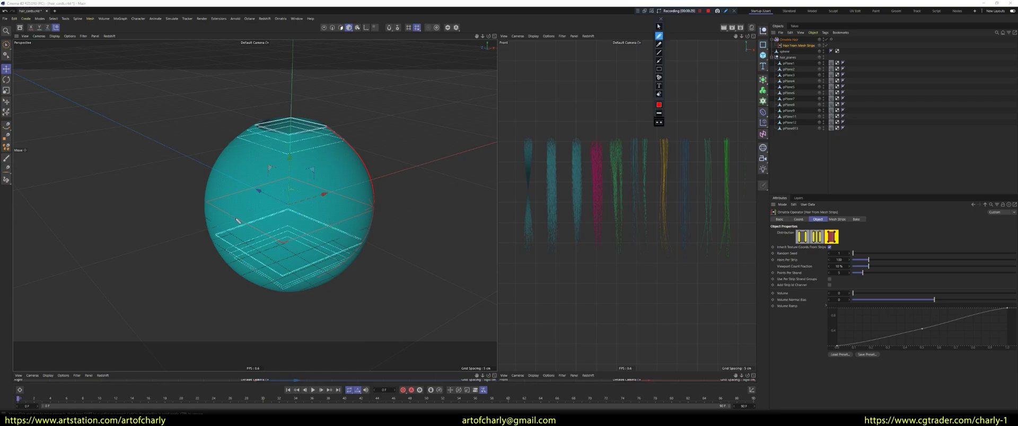
pyautogui.moveTo(215, 201); pyautogui.dragTo(369, 203)
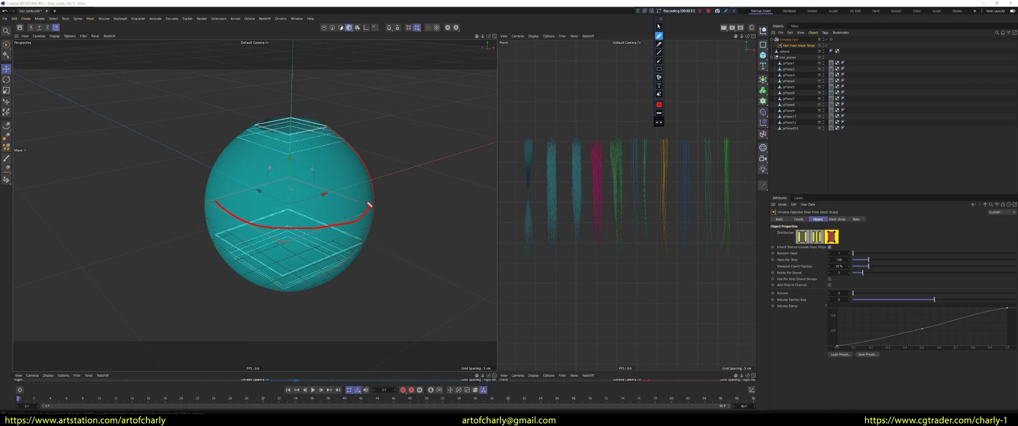
pyautogui.moveTo(229, 158); pyautogui.dragTo(352, 166)
pyautogui.moveTo(250, 132); pyautogui.dragTo(333, 139)
pyautogui.press('Escape')
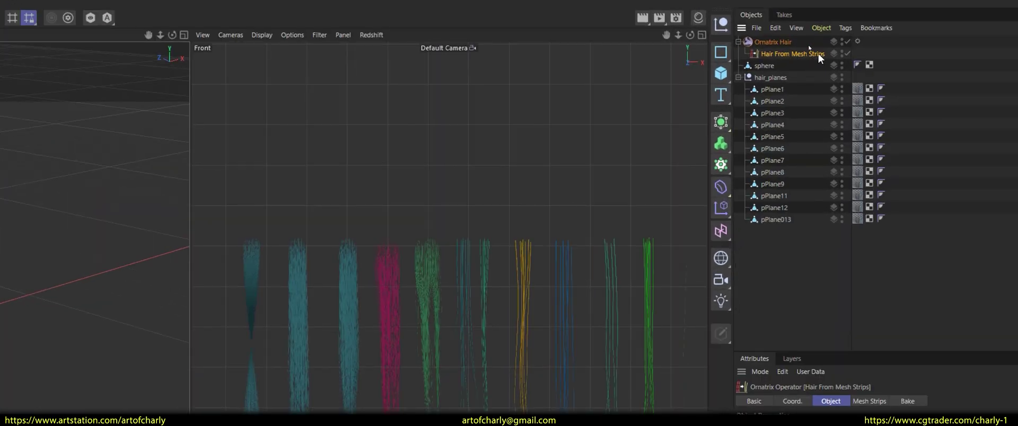
# Use Rotate All Strands in the Mesh Strips settings until strands run vertically from the top opening
pyautogui.click(869, 402)
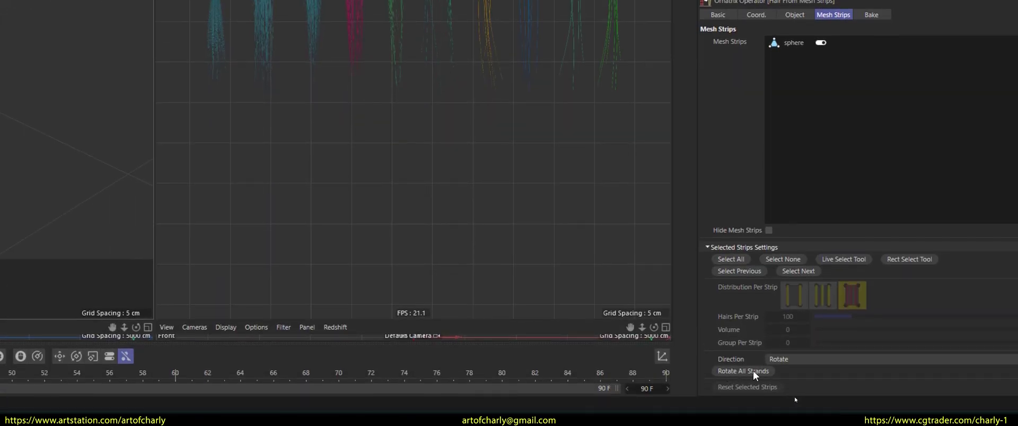
pyautogui.click(763, 373)
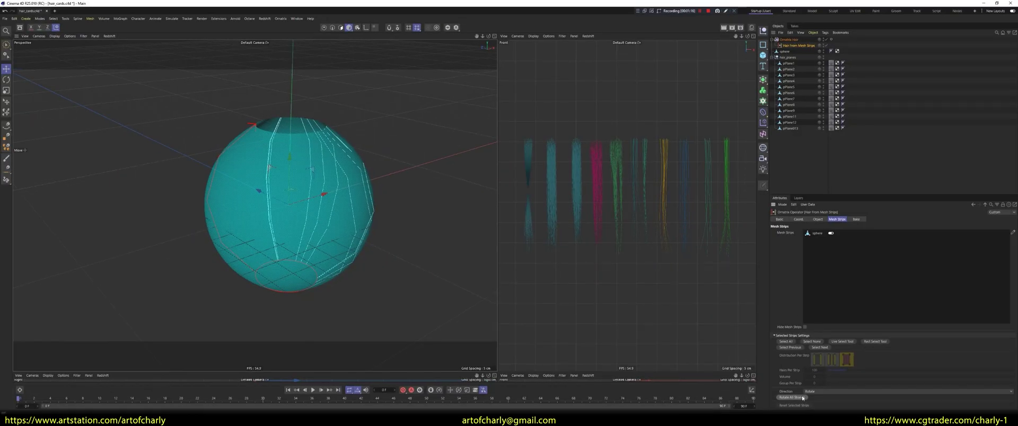
pyautogui.click(803, 397)
pyautogui.click(803, 397)
pyautogui.click(818, 219)
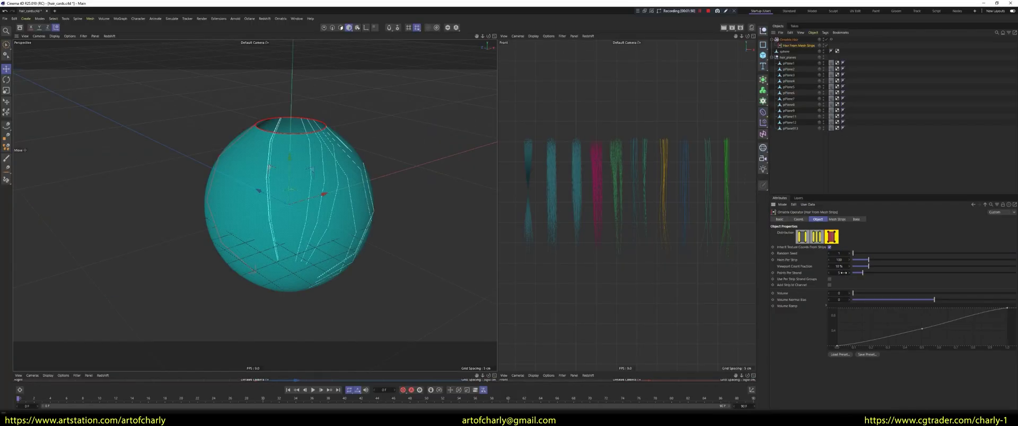
# Set Points Per Strand to 30, switch the hair distribution mode, and view the hair from above
pyautogui.click(844, 273)
pyautogui.write('30')
pyautogui.press('Return')
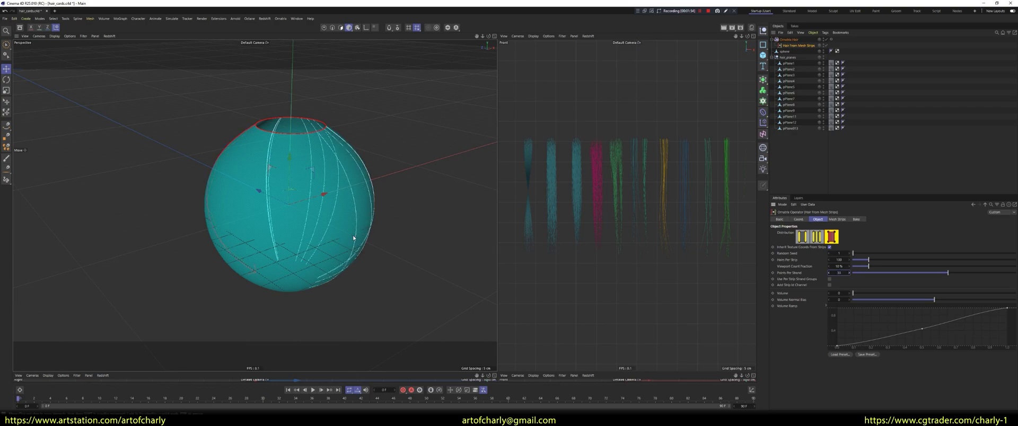
pyautogui.click(843, 272)
pyautogui.click(818, 237)
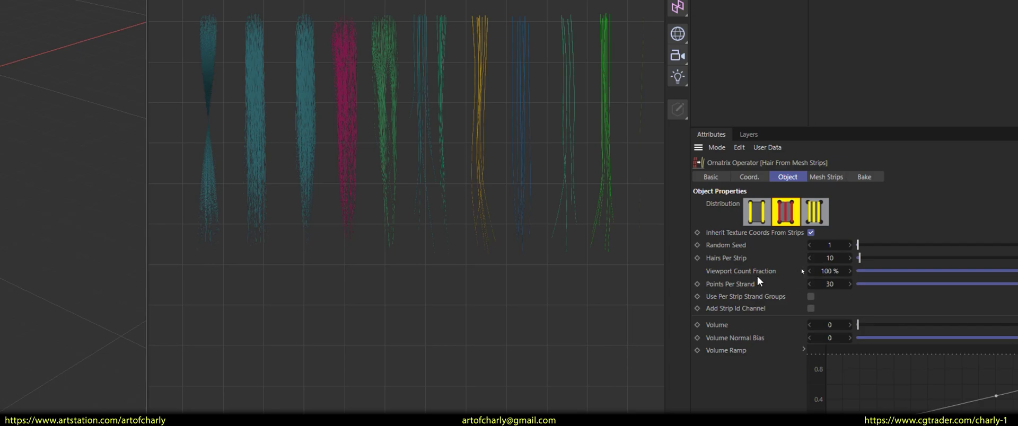
pyautogui.doubleClick(833, 258)
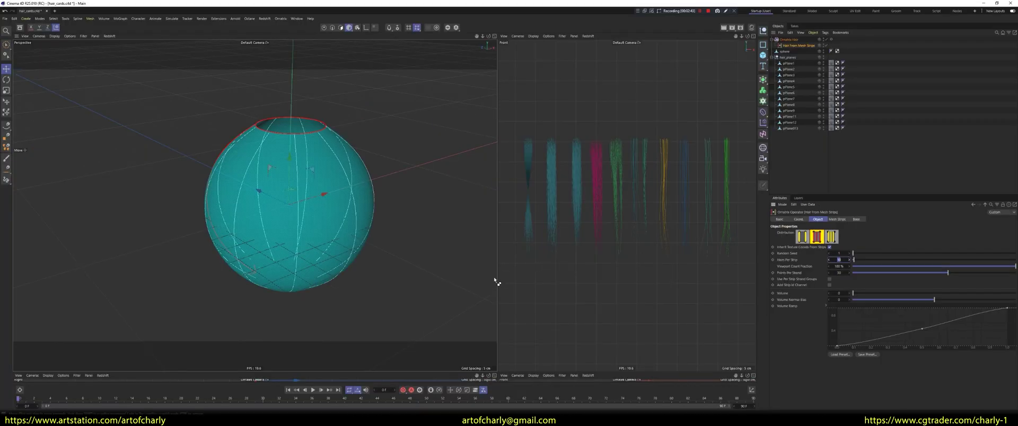
pyautogui.moveTo(384, 183)
pyautogui.keyDown('alt'); pyautogui.mouseDown()
pyautogui.moveTo(260, 163)
pyautogui.moveTo(378, 198)
pyautogui.mouseUp(); pyautogui.keyUp('alt')
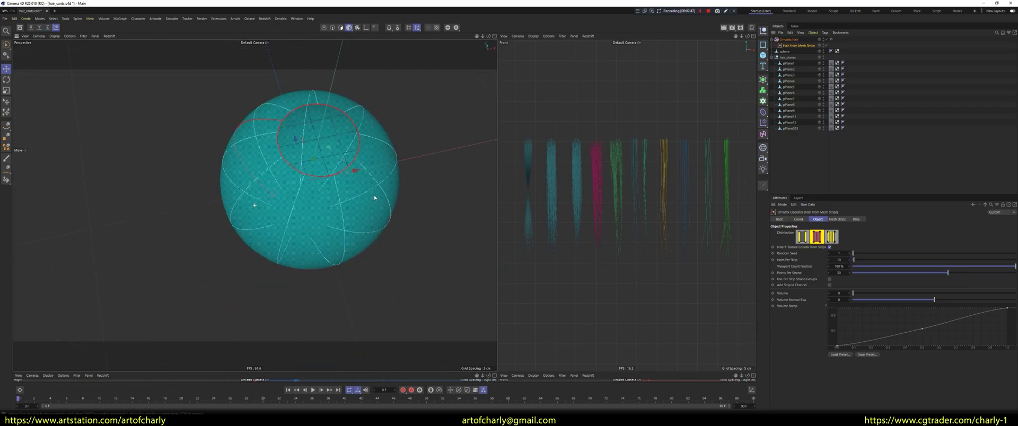
pyautogui.scroll(3, 376, 183)
pyautogui.scroll(1, 377, 172)
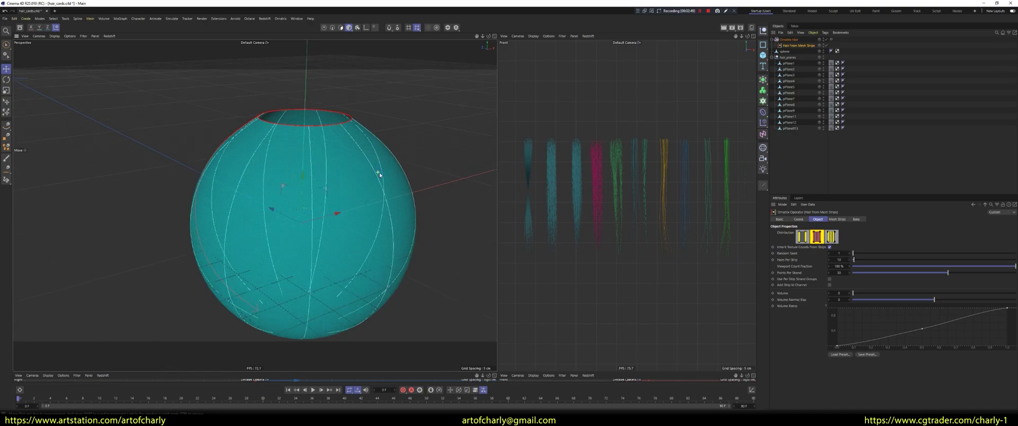
pyautogui.scroll(2, 392, 159)
pyautogui.scroll(-2, 374, 149)
pyautogui.click(280, 19)
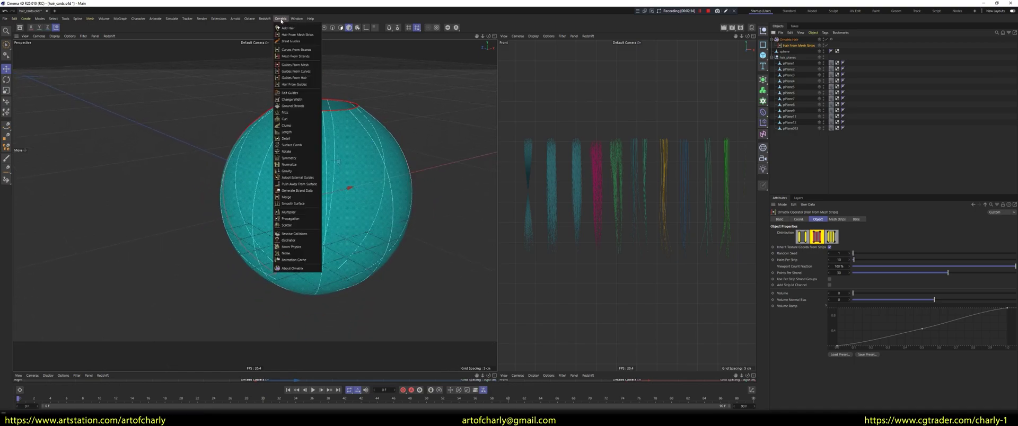
# Add Change Width and Mesh From Strands operators to the Ornatrix hair
pyautogui.click(290, 100)
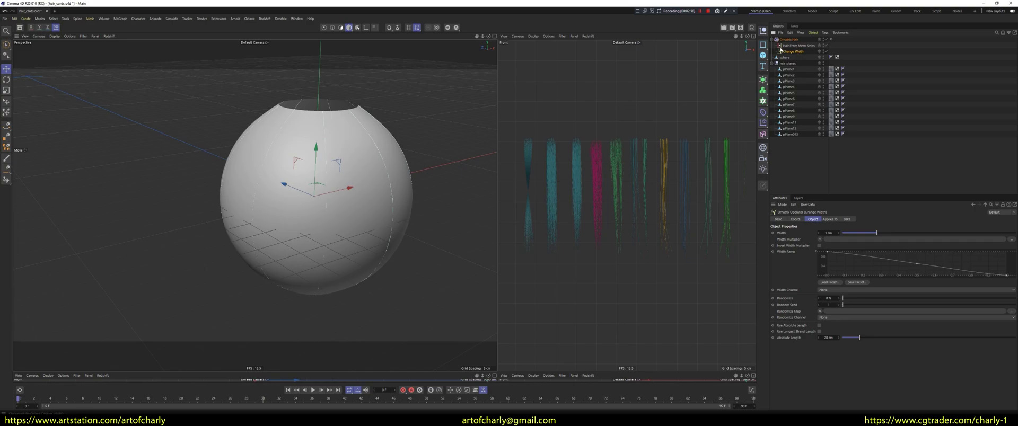
pyautogui.click(282, 19)
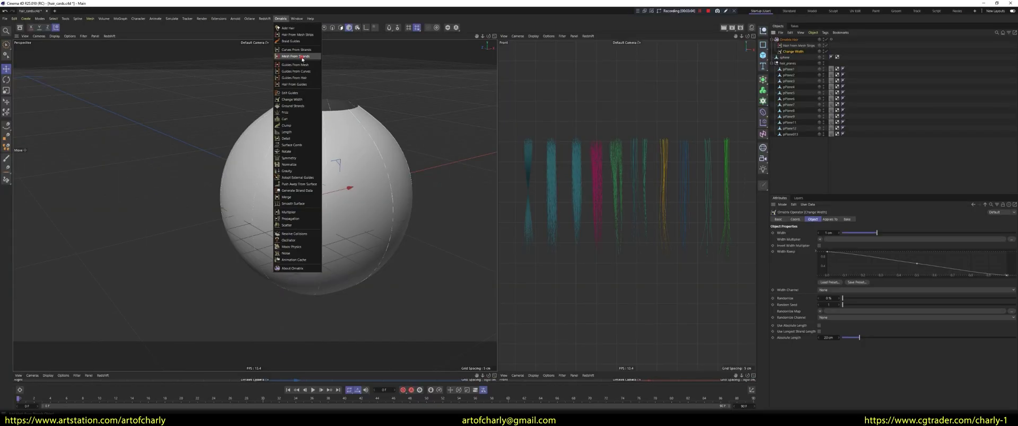
pyautogui.click(304, 59)
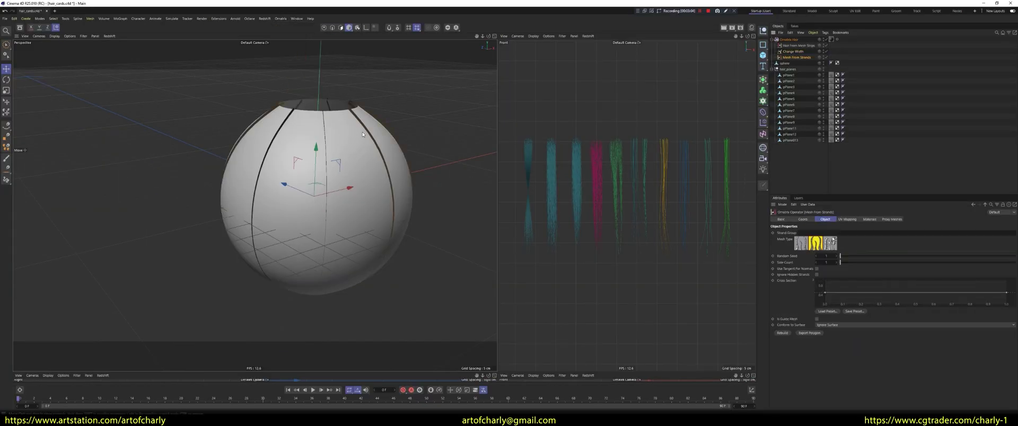
# Hide the sphere in the viewport and orbit around the new hair cards
pyautogui.click(791, 64)
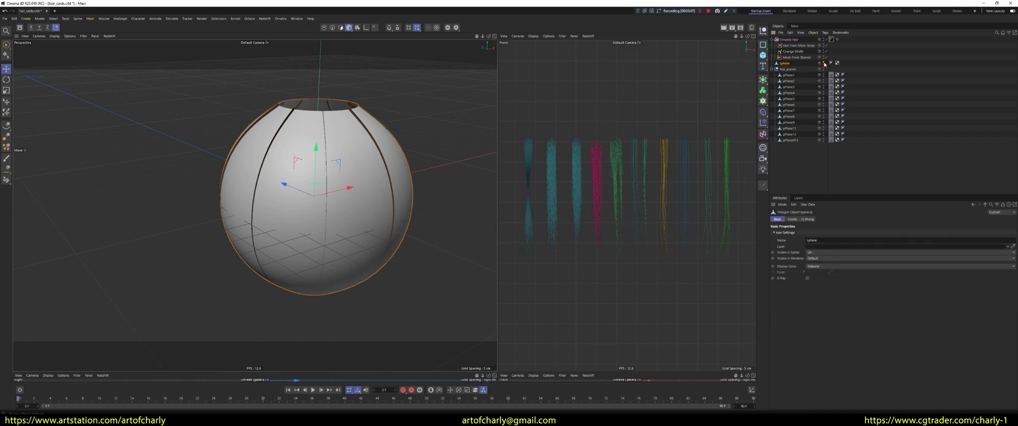
pyautogui.click(825, 63)
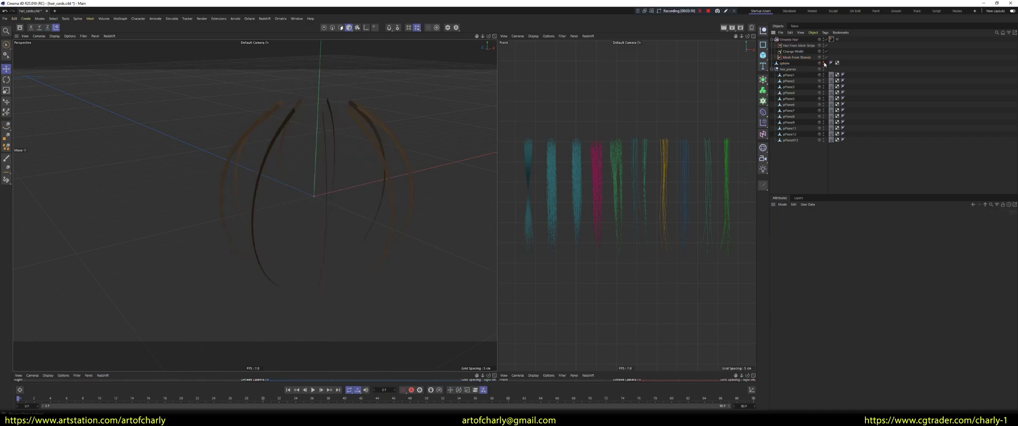
pyautogui.moveTo(341, 177)
pyautogui.keyDown('alt'); pyautogui.mouseDown()
pyautogui.moveTo(323, 199)
pyautogui.moveTo(325, 254)
pyautogui.moveTo(327, 151)
pyautogui.moveTo(375, 200)
pyautogui.moveTo(335, 177)
pyautogui.mouseUp(); pyautogui.keyUp('alt')
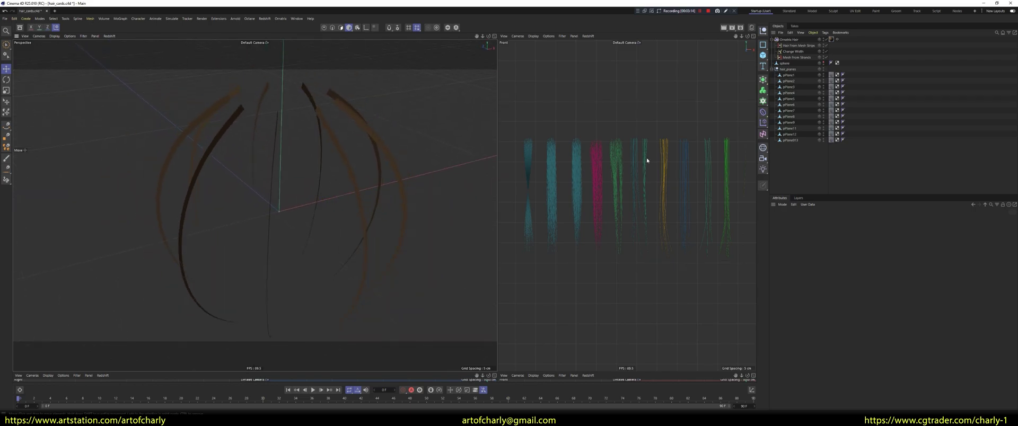
pyautogui.moveTo(286, 210)
pyautogui.keyDown('alt'); pyautogui.mouseDown()
pyautogui.moveTo(295, 170)
pyautogui.moveTo(377, 200)
pyautogui.moveTo(412, 177)
pyautogui.moveTo(362, 110)
pyautogui.mouseUp(); pyautogui.keyUp('alt')
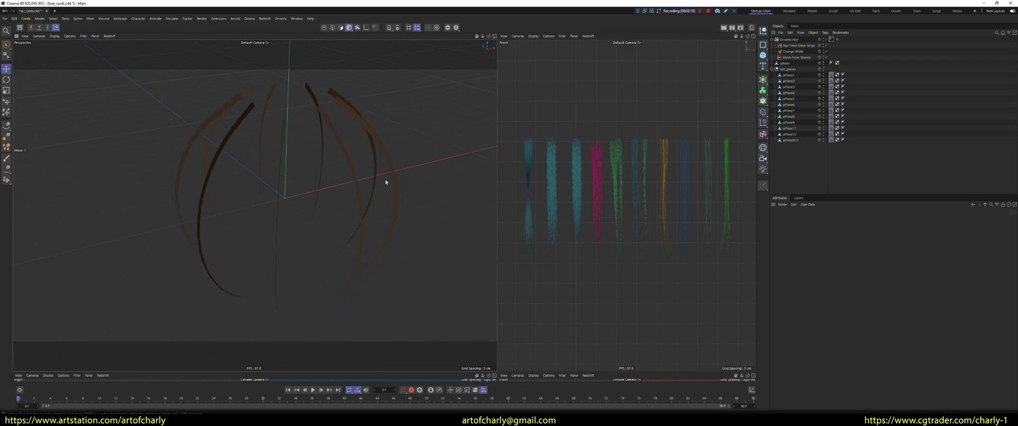
# Set Mesh From Strands to Proxy Mesh Strands and arm the proxy mesh pick button
pyautogui.click(795, 58)
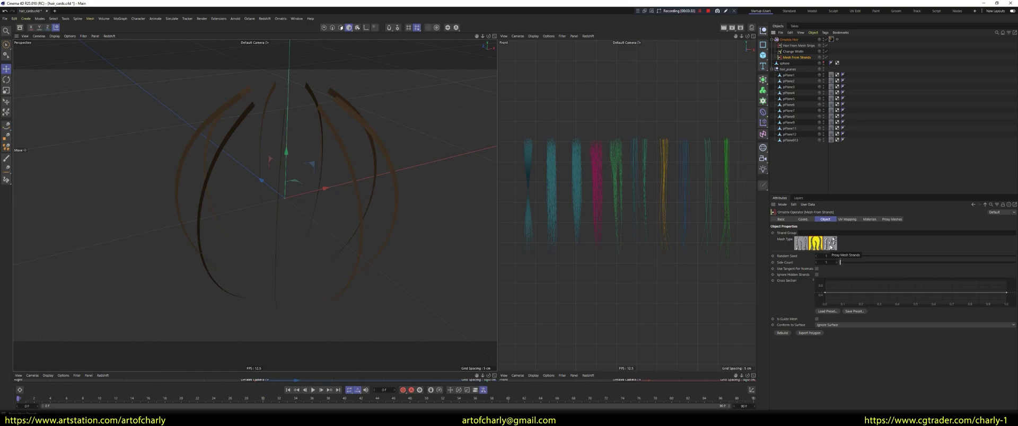
pyautogui.click(831, 244)
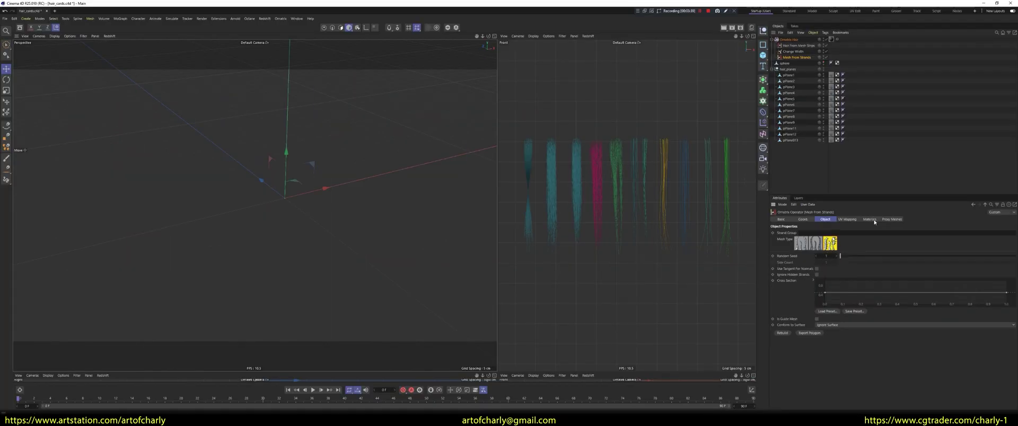
pyautogui.click(892, 220)
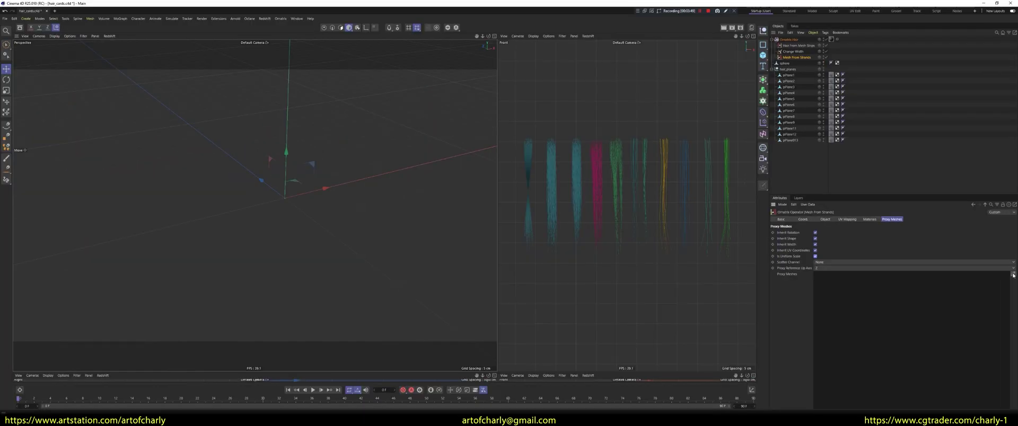
pyautogui.click(1013, 274)
# Pick pPlane1 as the proxy mesh and orbit to inspect the curved hair cards
pyautogui.click(552, 164)
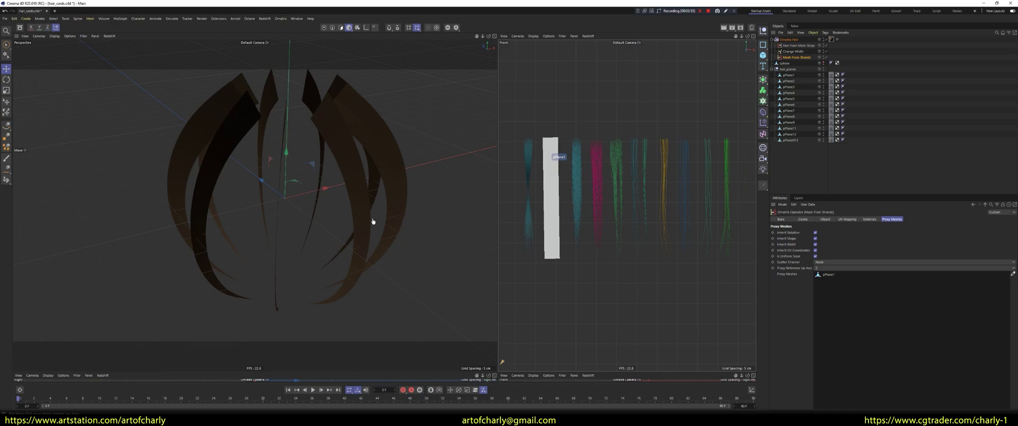
pyautogui.moveTo(361, 163)
pyautogui.keyDown('alt'); pyautogui.mouseDown()
pyautogui.moveTo(364, 200)
pyautogui.moveTo(359, 182)
pyautogui.moveTo(375, 189)
pyautogui.moveTo(434, 157)
pyautogui.moveTo(364, 195)
pyautogui.moveTo(370, 173)
pyautogui.moveTo(473, 168)
pyautogui.mouseUp(); pyautogui.keyUp('alt')
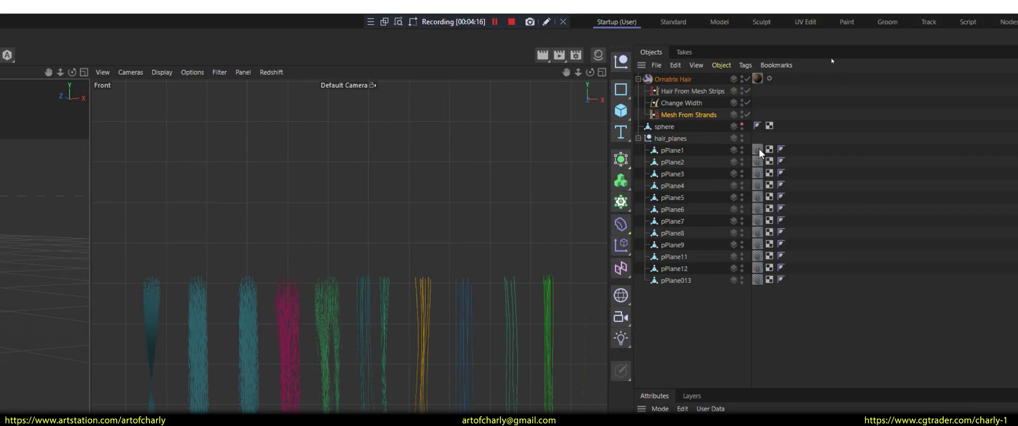
# Copy pPlane1's material tag onto Ornatrix Hair and check the teal-textured cards
pyautogui.click(759, 80)
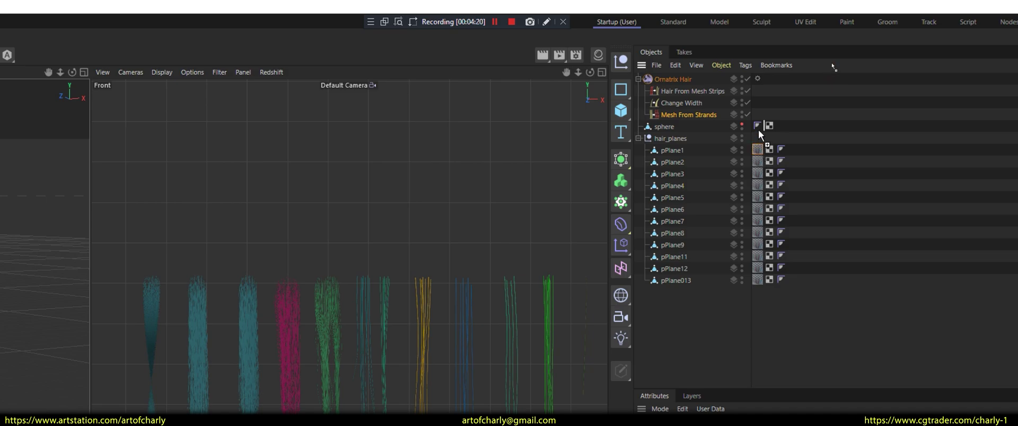
pyautogui.keyDown('ctrl'); pyautogui.moveTo(760, 153); pyautogui.dragTo(758, 79); pyautogui.keyUp('ctrl')
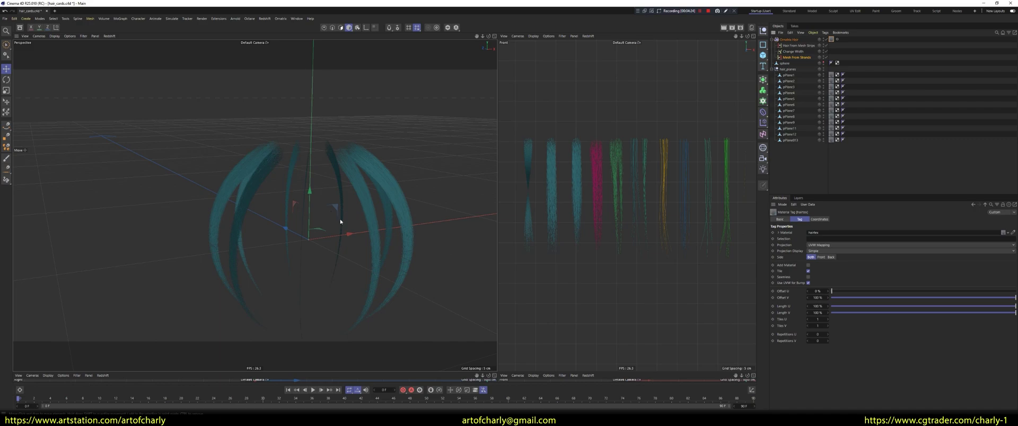
pyautogui.moveTo(341, 221)
pyautogui.keyDown('alt'); pyautogui.mouseDown()
pyautogui.moveTo(398, 186)
pyautogui.moveTo(400, 221)
pyautogui.moveTo(484, 186)
pyautogui.moveTo(363, 177)
pyautogui.moveTo(405, 193)
pyautogui.moveTo(402, 233)
pyautogui.moveTo(375, 247)
pyautogui.moveTo(398, 187)
pyautogui.moveTo(419, 175)
pyautogui.moveTo(393, 186)
pyautogui.moveTo(404, 211)
pyautogui.moveTo(398, 248)
pyautogui.moveTo(350, 215)
pyautogui.moveTo(395, 186)
pyautogui.mouseUp(); pyautogui.keyUp('alt')
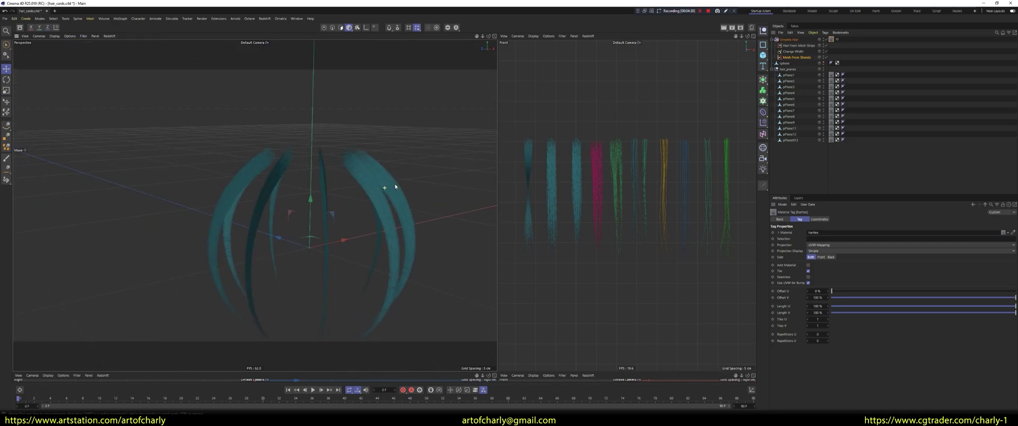
# Add a Rotate operator after Hair From Mesh Strips with Orient Based on Strand Shape enabled
pyautogui.click(803, 51)
pyautogui.press('Up')
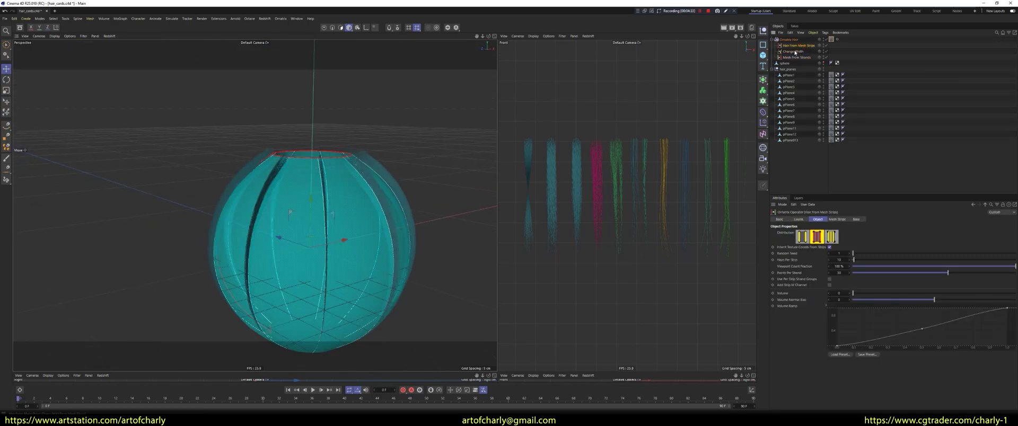
pyautogui.click(280, 19)
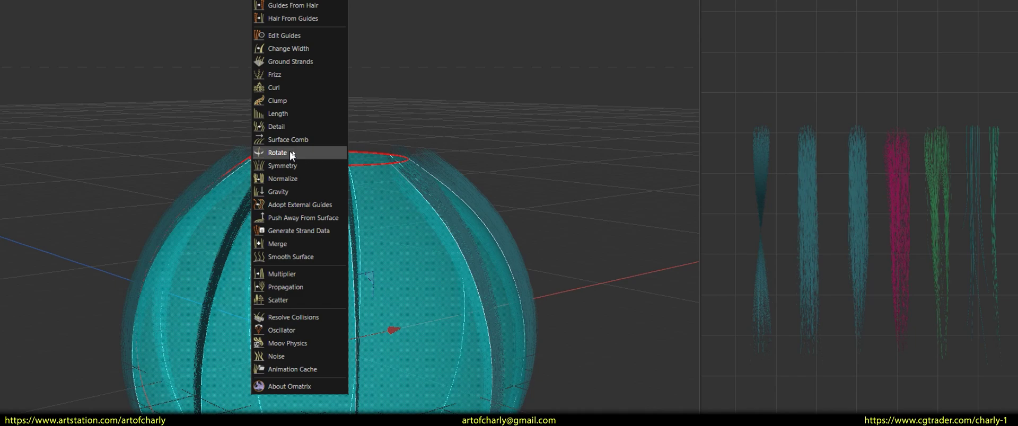
pyautogui.click(291, 154)
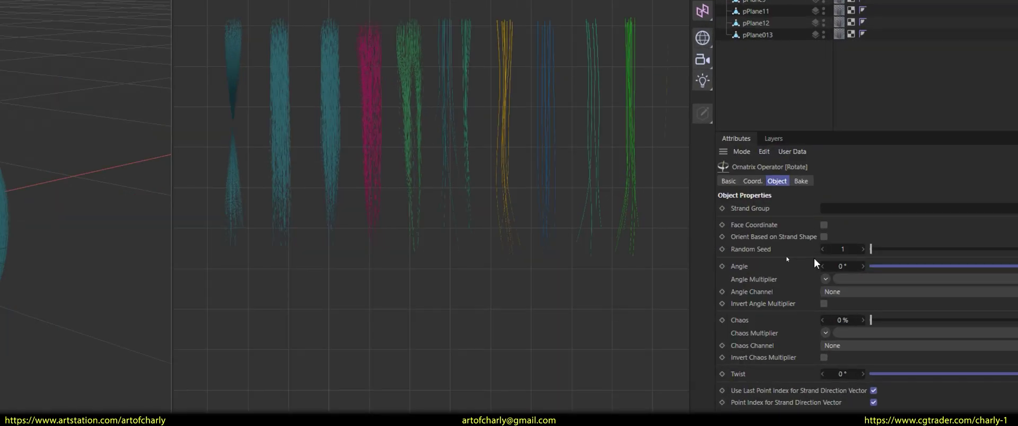
pyautogui.click(825, 237)
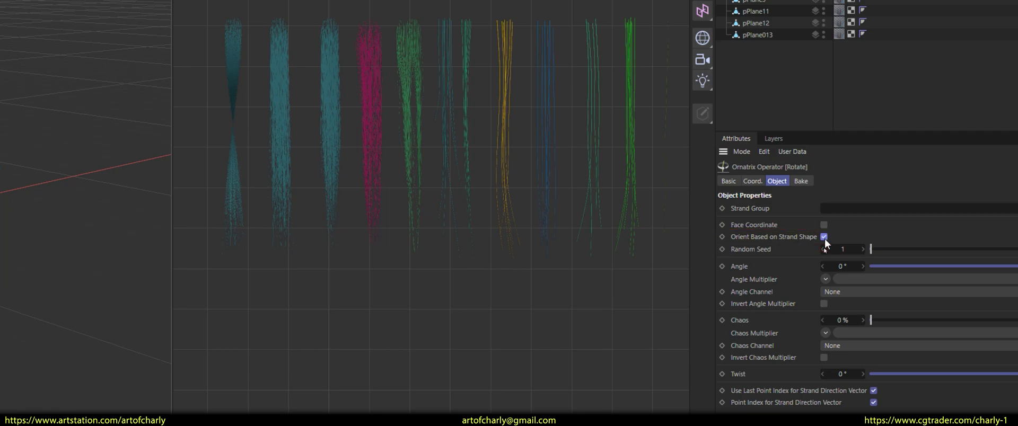
pyautogui.moveTo(405, 200)
pyautogui.keyDown('alt'); pyautogui.mouseDown()
pyautogui.moveTo(369, 225)
pyautogui.moveTo(279, 194)
pyautogui.moveTo(336, 253)
pyautogui.mouseUp(); pyautogui.keyUp('alt')
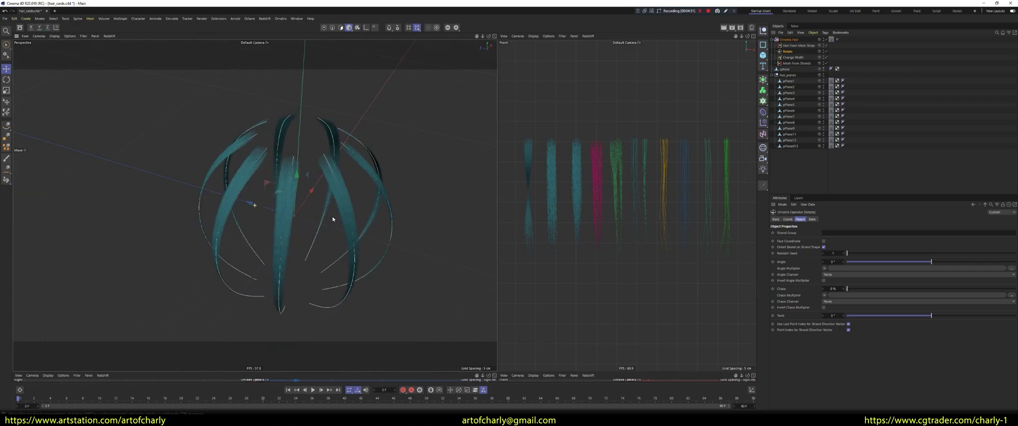
pyautogui.click(800, 58)
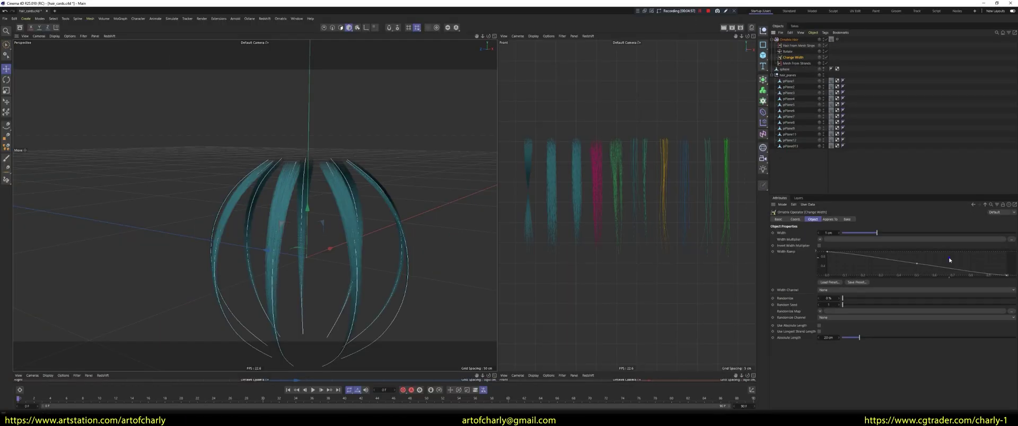
# Flatten the Width Ramp curve to its maximum and view the hair sphere from two angles
pyautogui.rightClick(950, 254)
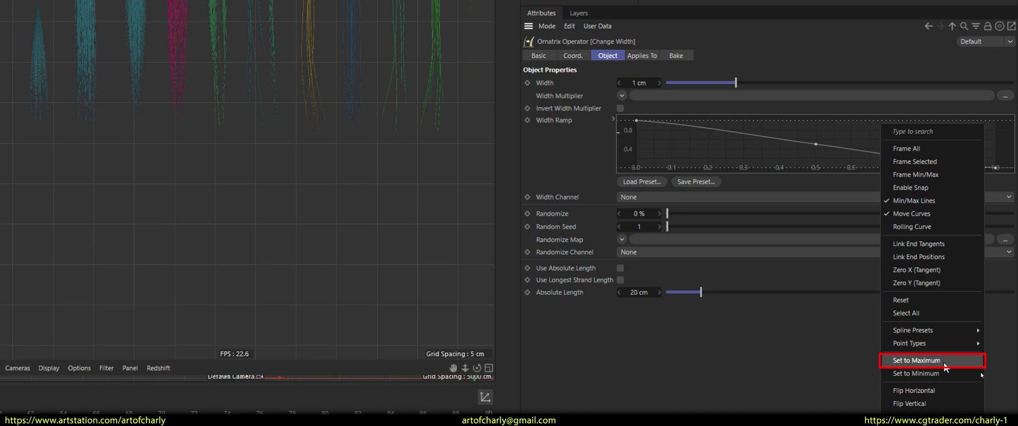
pyautogui.click(945, 362)
pyautogui.keyDown('alt'); pyautogui.moveTo(412, 186); pyautogui.dragTo(413, 235); pyautogui.keyUp('alt')
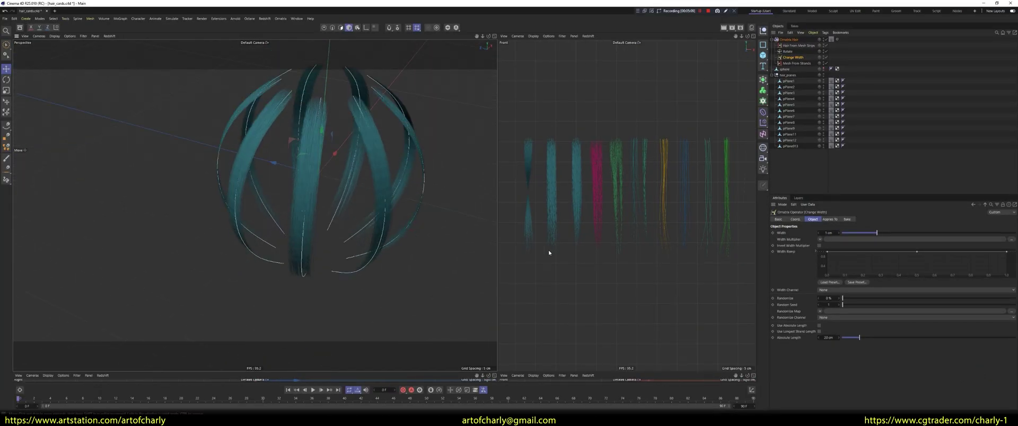
pyautogui.keyDown('alt'); pyautogui.moveTo(350, 205); pyautogui.dragTo(325, 226); pyautogui.keyUp('alt')
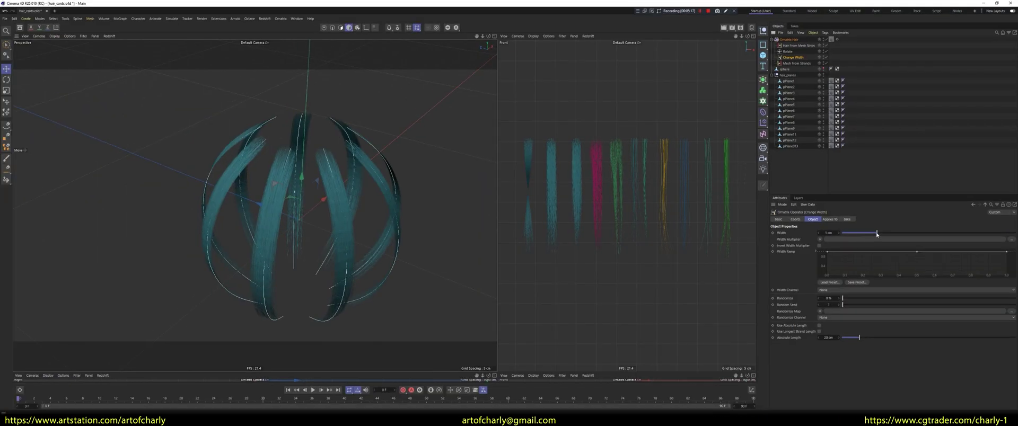
# Widen the strips to 1.4 cm and taper the ramp's end to about 0.8
pyautogui.moveTo(877, 234)
pyautogui.mouseDown()
pyautogui.moveTo(917, 232)
pyautogui.moveTo(893, 232)
pyautogui.mouseUp()
pyautogui.moveTo(1007, 254); pyautogui.dragTo(1017, 261)
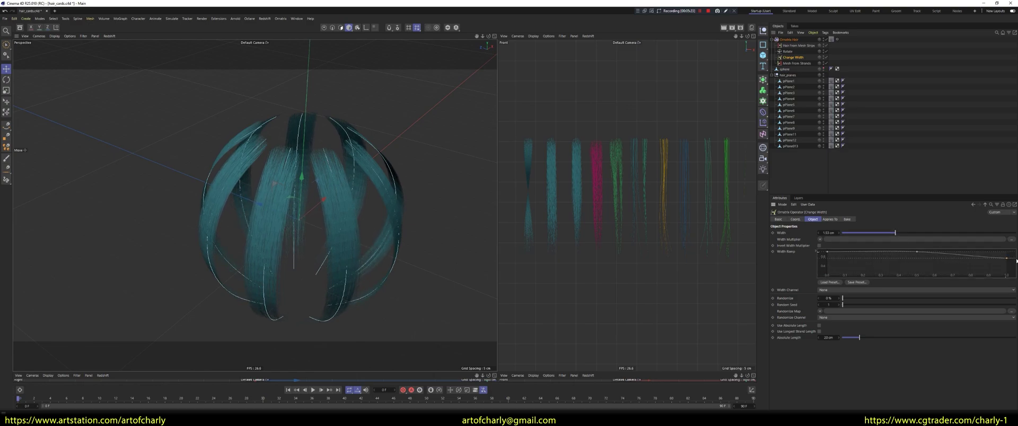
pyautogui.moveTo(917, 255); pyautogui.dragTo(920, 254)
pyautogui.keyDown('alt'); pyautogui.moveTo(323, 175); pyautogui.dragTo(357, 175); pyautogui.keyUp('alt')
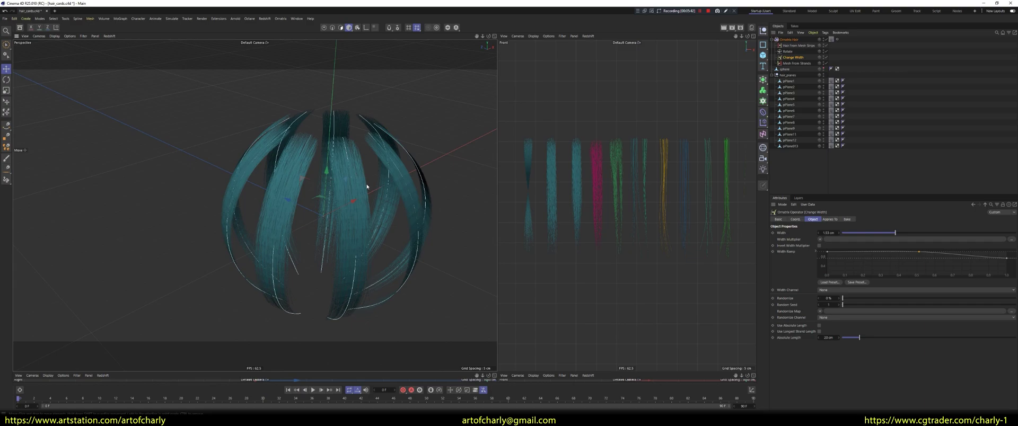
# Orbit and dolly in on the hair sphere, then scroll the YouTube channel's Videos tab
pyautogui.keyDown('alt'); pyautogui.moveTo(358, 140); pyautogui.dragTo(339, 120); pyautogui.keyUp('alt')
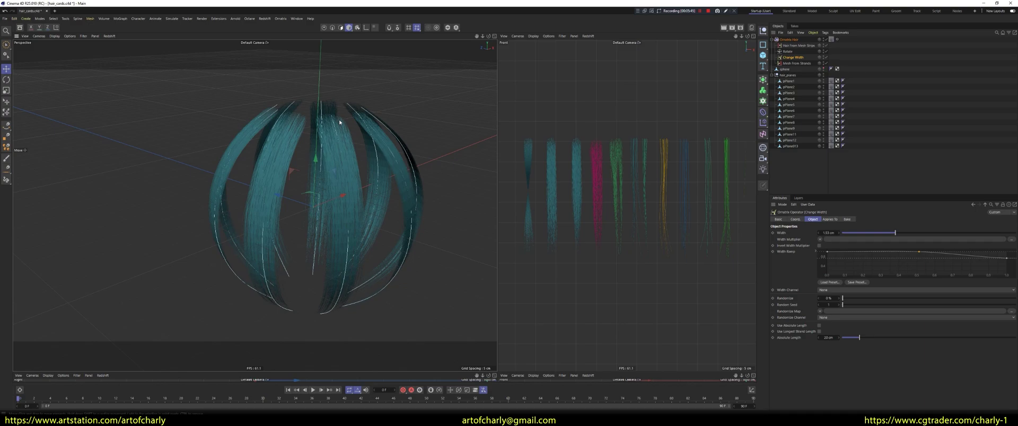
pyautogui.moveTo(402, 167)
pyautogui.keyDown('alt'); pyautogui.mouseDown()
pyautogui.moveTo(371, 183)
pyautogui.moveTo(381, 198)
pyautogui.moveTo(358, 170)
pyautogui.moveTo(400, 204)
pyautogui.moveTo(368, 154)
pyautogui.moveTo(386, 216)
pyautogui.moveTo(366, 171)
pyautogui.moveTo(383, 152)
pyautogui.mouseUp(); pyautogui.keyUp('alt')
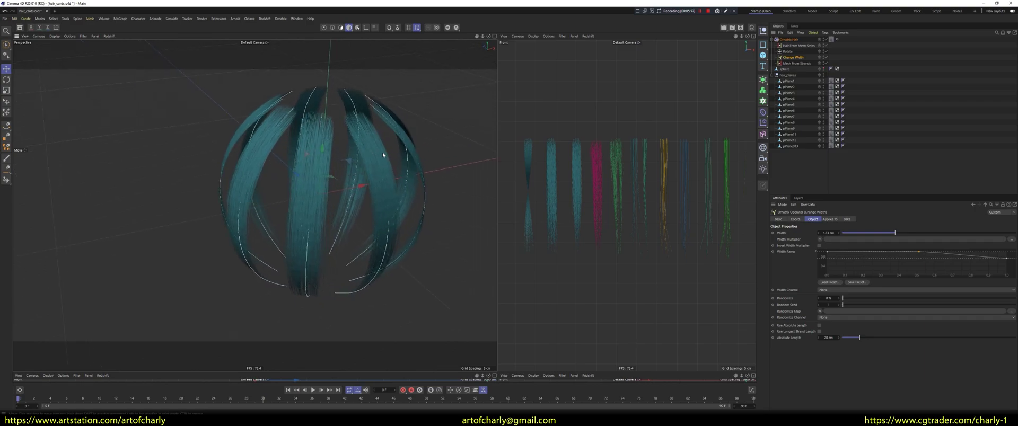
pyautogui.moveTo(405, 181)
pyautogui.keyDown('alt'); pyautogui.mouseDown()
pyautogui.moveTo(387, 186)
pyautogui.moveTo(348, 150)
pyautogui.moveTo(350, 159)
pyautogui.moveTo(341, 129)
pyautogui.moveTo(341, 159)
pyautogui.moveTo(363, 162)
pyautogui.mouseUp(); pyautogui.keyUp('alt')
pyautogui.keyDown('alt'); pyautogui.moveTo(363, 162); pyautogui.dragTo(393, 173, button='right'); pyautogui.keyUp('alt')
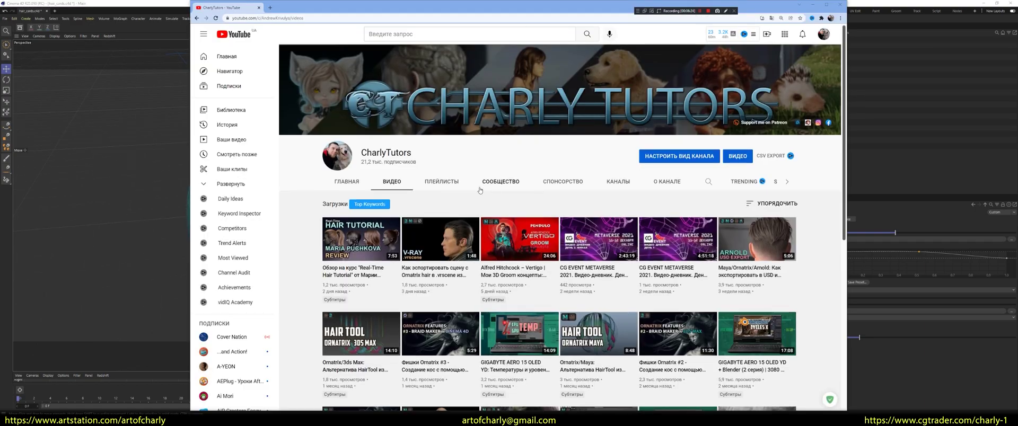
pyautogui.scroll(-3, 412, 237)
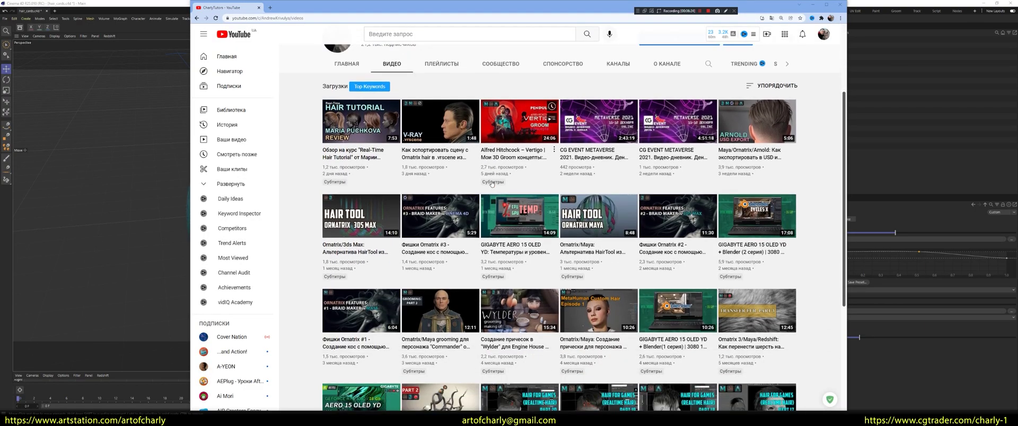
# Play the Ornatrix #3 braid tutorial muted and skip ahead to a later chapter
pyautogui.moveTo(440, 215)
pyautogui.click(420, 228)
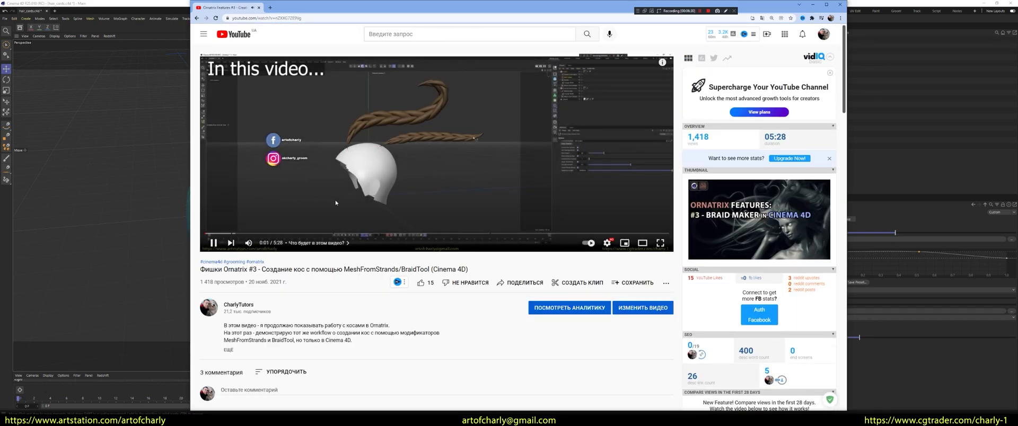
pyautogui.click(249, 243)
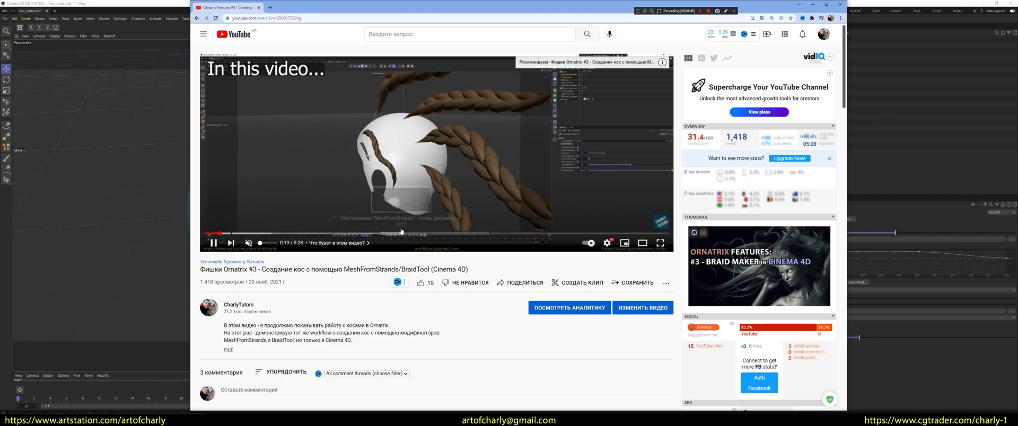
pyautogui.click(401, 234)
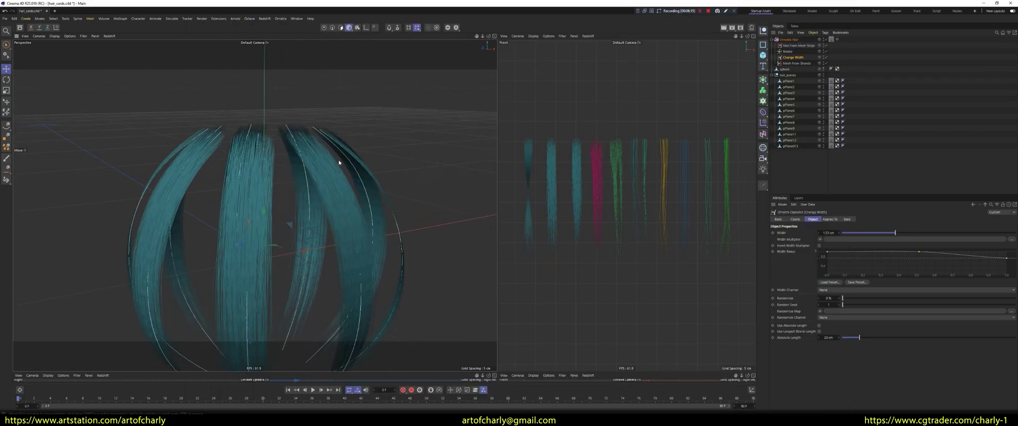
pyautogui.moveTo(364, 189)
pyautogui.keyDown('alt'); pyautogui.mouseDown()
pyautogui.moveTo(384, 162)
pyautogui.moveTo(405, 163)
pyautogui.moveTo(418, 183)
pyautogui.moveTo(399, 160)
pyautogui.mouseUp(); pyautogui.keyUp('alt')
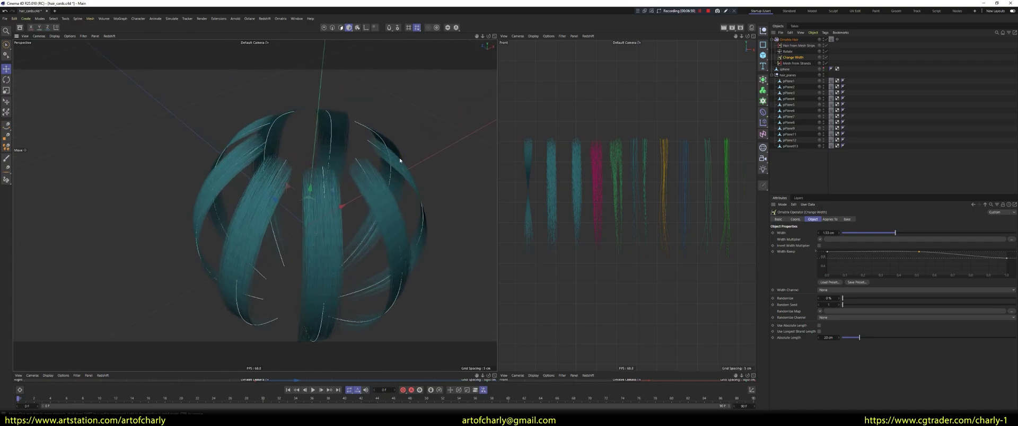
pyautogui.click(793, 40)
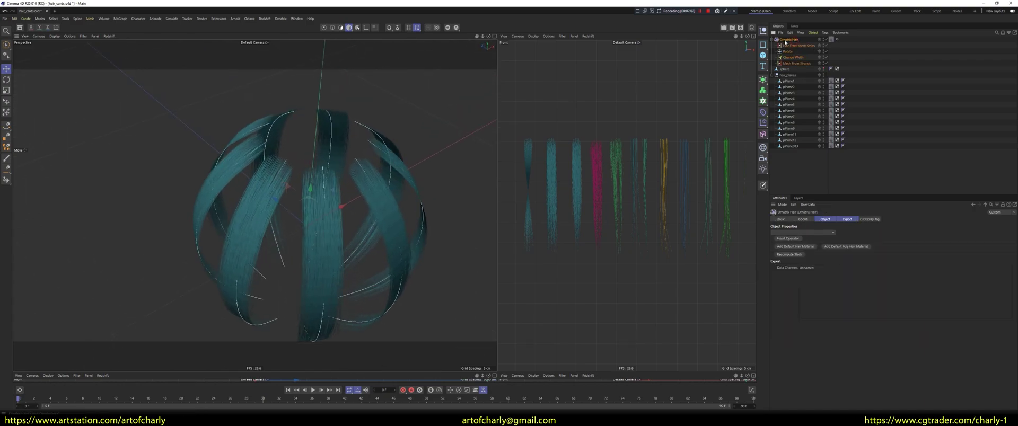
pyautogui.moveTo(340, 168)
pyautogui.keyDown('alt'); pyautogui.mouseDown()
pyautogui.moveTo(332, 159)
pyautogui.moveTo(321, 177)
pyautogui.moveTo(347, 150)
pyautogui.mouseUp(); pyautogui.keyUp('alt')
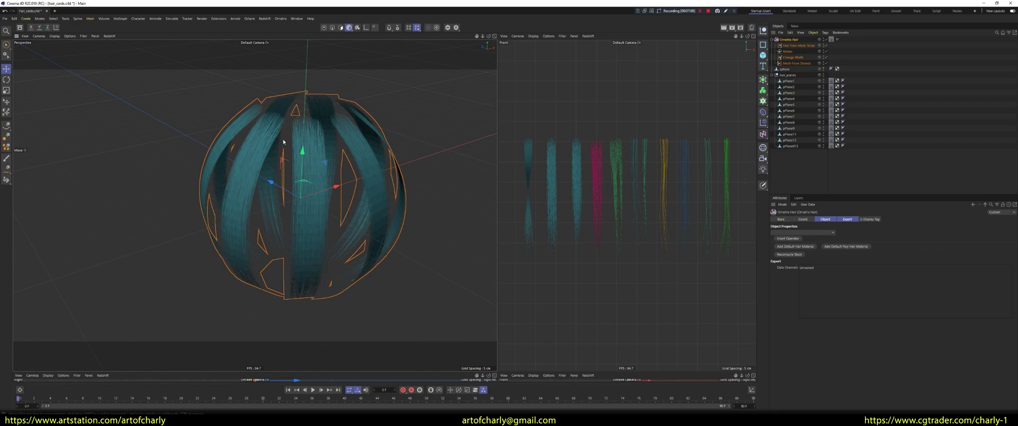
pyautogui.keyDown('alt'); pyautogui.moveTo(383, 185); pyautogui.dragTo(403, 184); pyautogui.keyUp('alt')
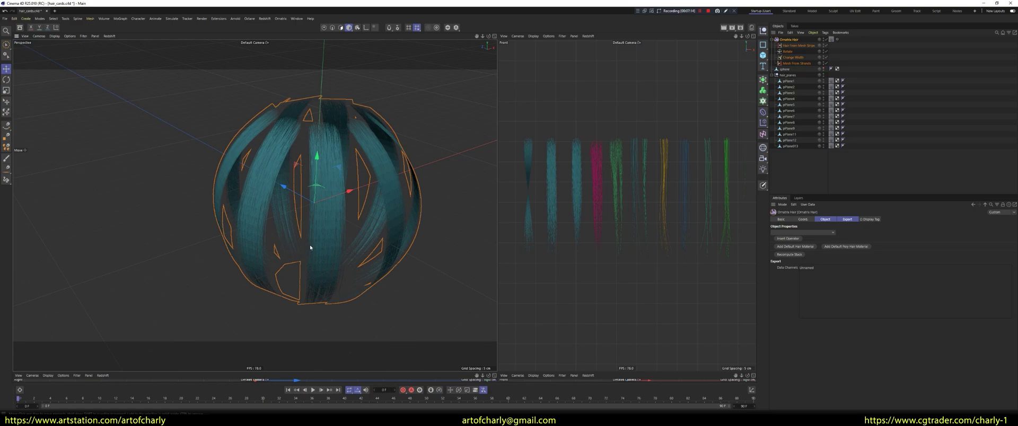
pyautogui.keyDown('alt'); pyautogui.moveTo(397, 183); pyautogui.dragTo(432, 164); pyautogui.keyUp('alt')
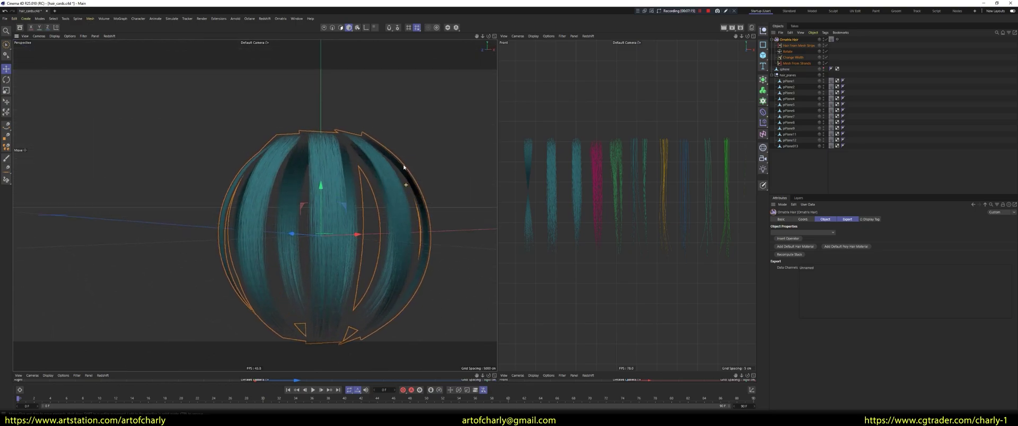
pyautogui.click(437, 157)
pyautogui.click(796, 49)
pyautogui.click(796, 46)
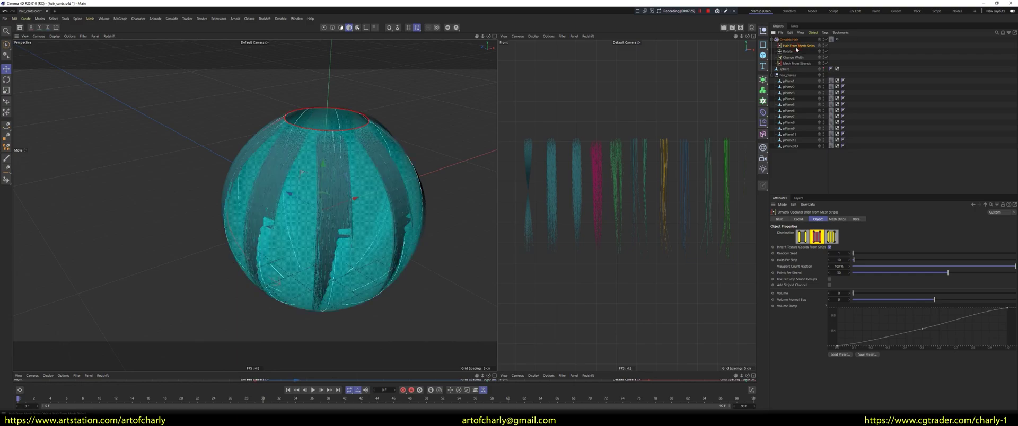
# Add an Edit Guides operator, turn on guide editing and select a single guide strand
pyautogui.click(285, 19)
pyautogui.click(292, 95)
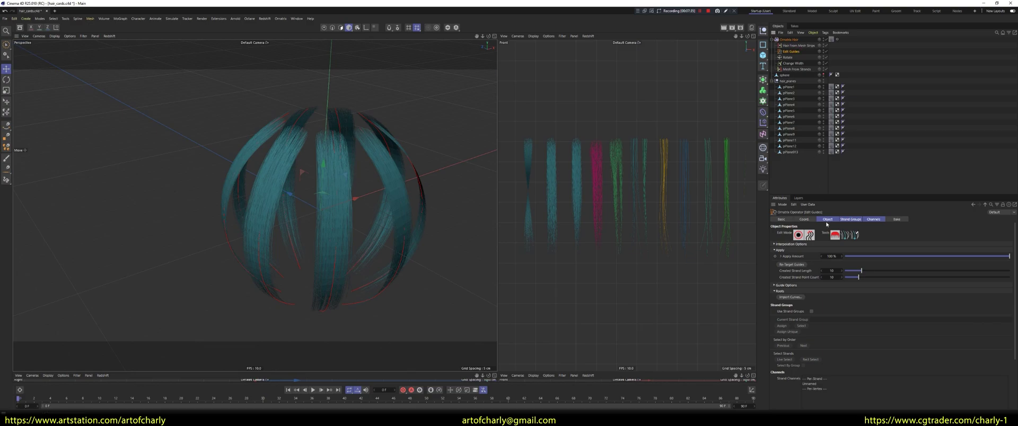
pyautogui.click(804, 234)
pyautogui.keyDown('alt'); pyautogui.moveTo(398, 260); pyautogui.dragTo(345, 261); pyautogui.keyUp('alt')
pyautogui.click(342, 248)
pyautogui.click(342, 248)
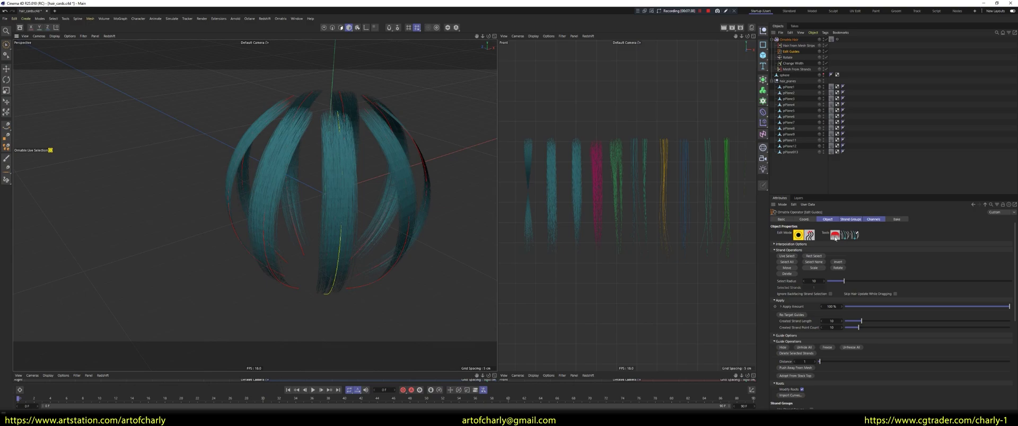
# Set the Ornatrix Brush strength and comb the selected strand up and away from the sphere
pyautogui.click(835, 235)
pyautogui.scroll(-2, 837, 249)
pyautogui.doubleClick(840, 255)
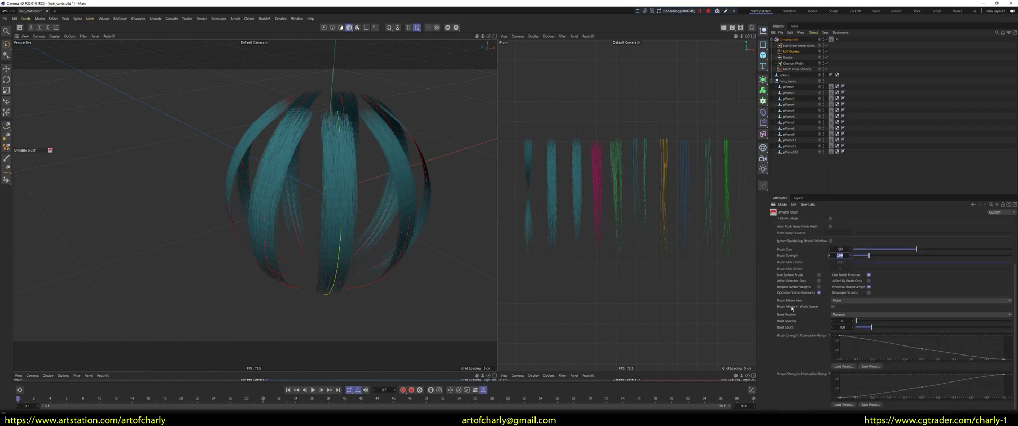
pyautogui.moveTo(370, 216)
pyautogui.keyDown('alt'); pyautogui.mouseDown()
pyautogui.moveTo(375, 257)
pyautogui.moveTo(425, 257)
pyautogui.moveTo(462, 240)
pyautogui.moveTo(476, 178)
pyautogui.mouseUp(); pyautogui.keyUp('alt')
pyautogui.moveTo(446, 234)
pyautogui.keyDown('alt'); pyautogui.mouseDown()
pyautogui.moveTo(396, 252)
pyautogui.moveTo(418, 225)
pyautogui.moveTo(389, 217)
pyautogui.moveTo(452, 104)
pyautogui.mouseUp(); pyautogui.keyUp('alt')
pyautogui.scroll(-3, 390, 216)
pyautogui.keyDown('alt'); pyautogui.moveTo(414, 194); pyautogui.dragTo(351, 72); pyautogui.keyUp('alt')
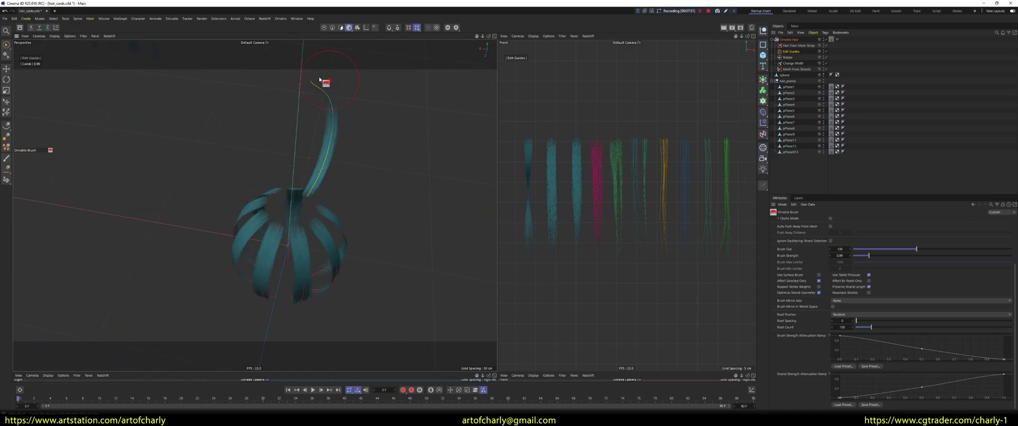
pyautogui.moveTo(332, 165)
pyautogui.keyDown('alt'); pyautogui.mouseDown()
pyautogui.moveTo(350, 187)
pyautogui.moveTo(448, 182)
pyautogui.moveTo(418, 205)
pyautogui.moveTo(320, 234)
pyautogui.moveTo(328, 216)
pyautogui.moveTo(296, 97)
pyautogui.moveTo(370, 170)
pyautogui.moveTo(419, 161)
pyautogui.moveTo(216, 170)
pyautogui.moveTo(253, 222)
pyautogui.moveTo(448, 172)
pyautogui.moveTo(447, 225)
pyautogui.moveTo(357, 171)
pyautogui.moveTo(245, 150)
pyautogui.moveTo(355, 127)
pyautogui.moveTo(385, 151)
pyautogui.moveTo(313, 155)
pyautogui.mouseUp(); pyautogui.keyUp('alt')
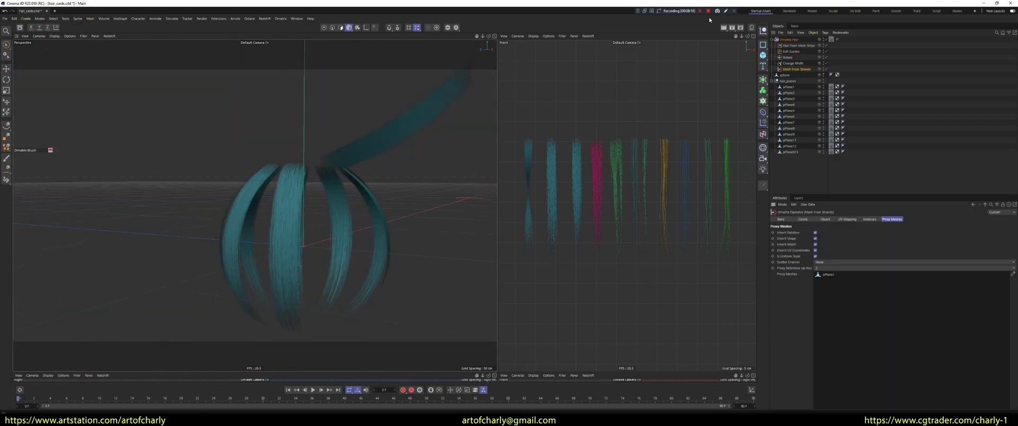
# Export the hair cards as a polygon mesh, inspect its polygons, then delete the Hair as Mesh object
pyautogui.click(701, 11)
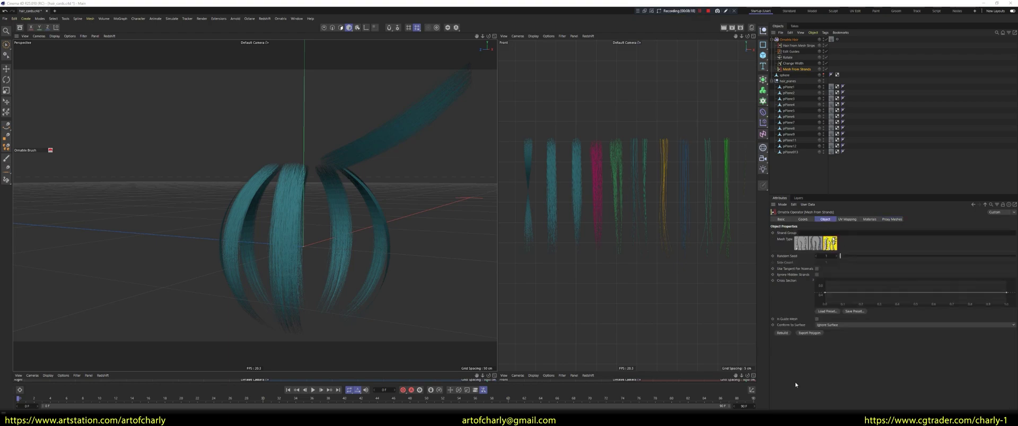
pyautogui.click(809, 333)
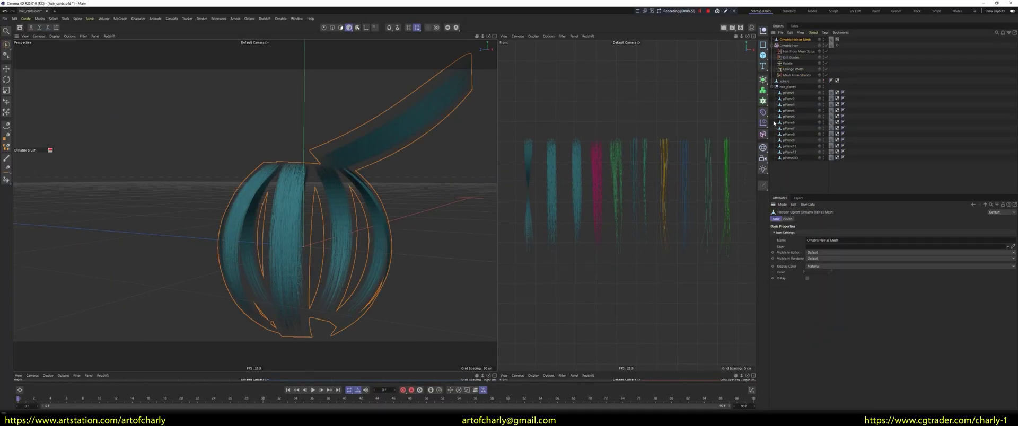
pyautogui.click(790, 45)
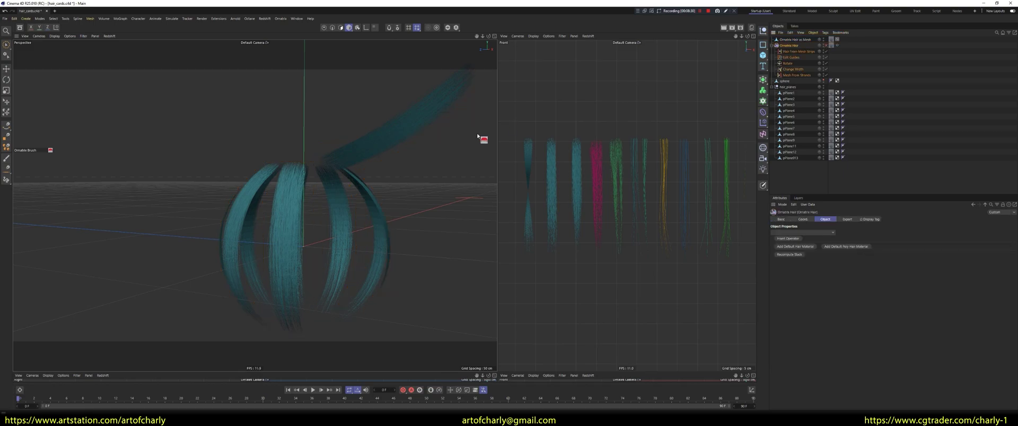
pyautogui.click(795, 40)
pyautogui.press('e')
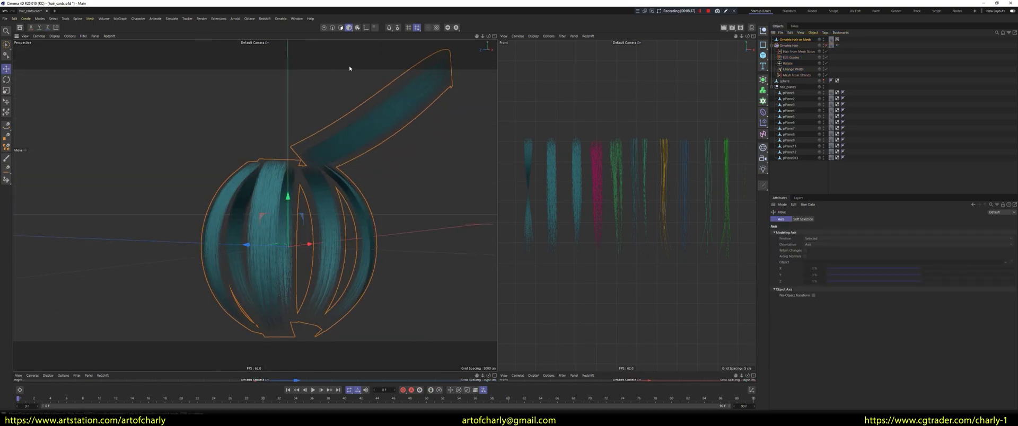
pyautogui.click(342, 28)
pyautogui.keyDown('alt'); pyautogui.moveTo(346, 170); pyautogui.dragTo(343, 153); pyautogui.keyUp('alt')
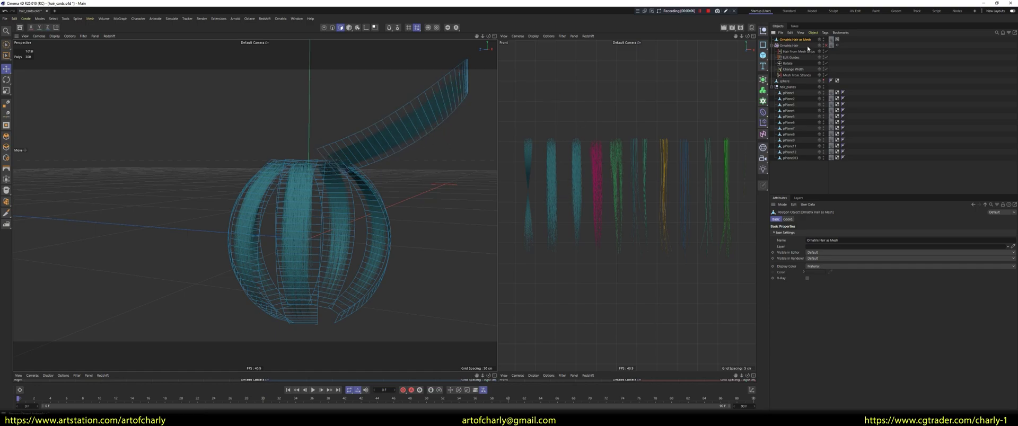
pyautogui.press('Delete')
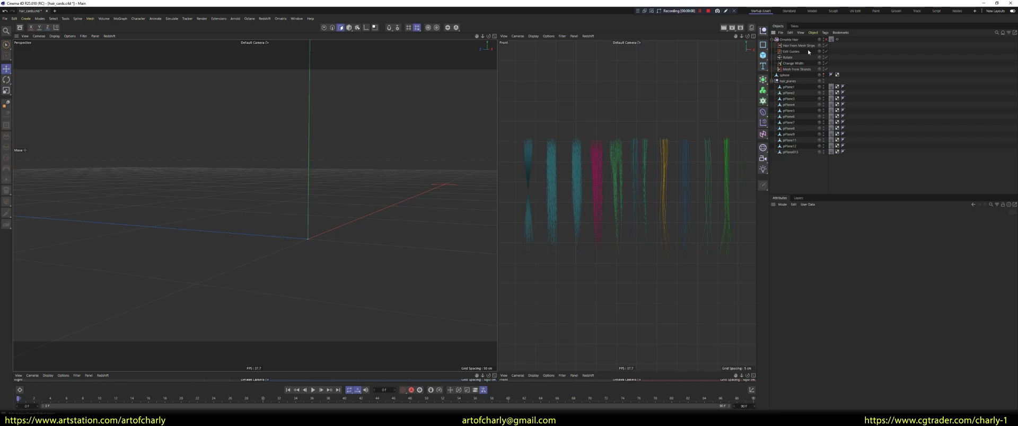
pyautogui.click(810, 46)
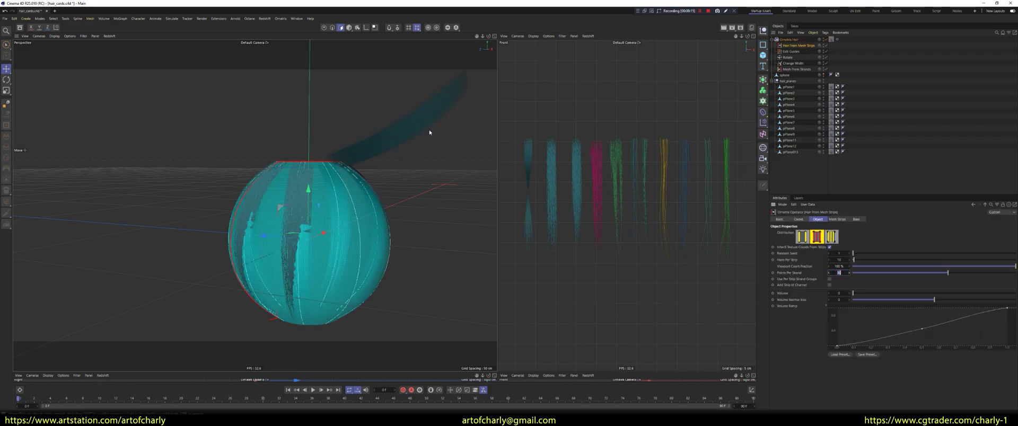
# Set 30 points per strand and pick pPlane1 as the hair cards' proxy mesh
pyautogui.press('Return')
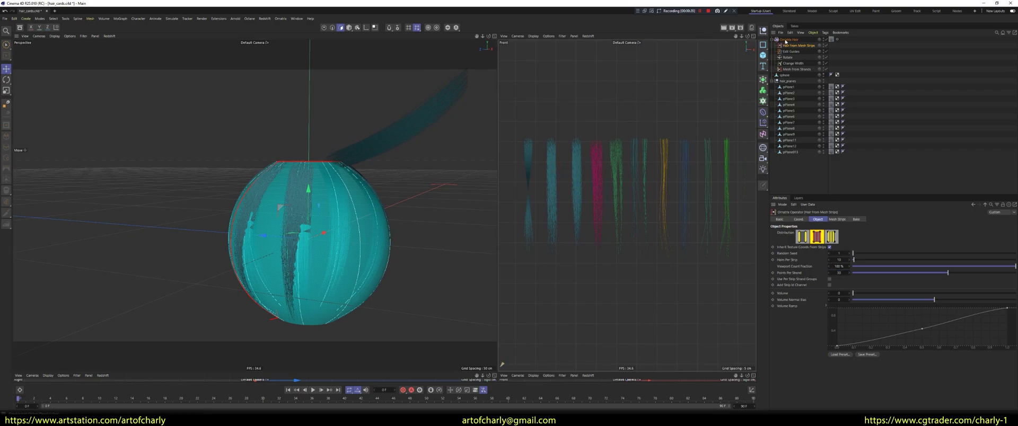
pyautogui.click(787, 40)
pyautogui.click(5, 71)
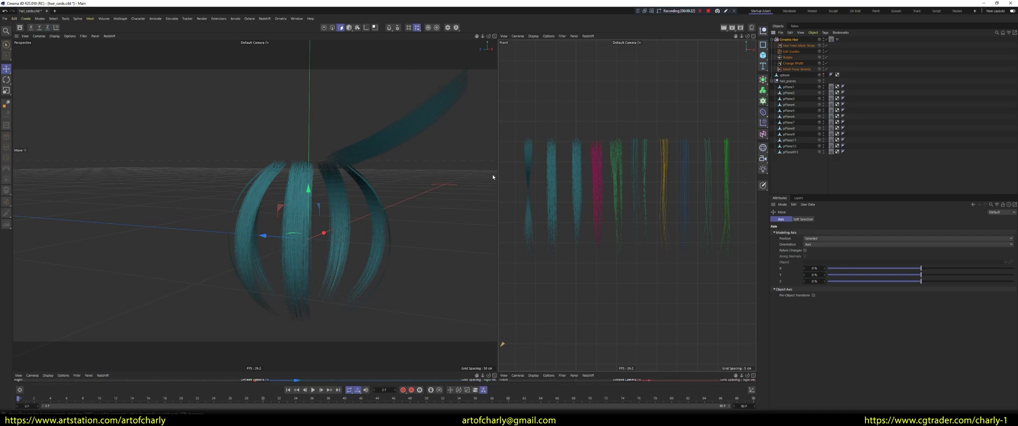
pyautogui.click(551, 174)
pyautogui.click(789, 93)
pyautogui.click(791, 98)
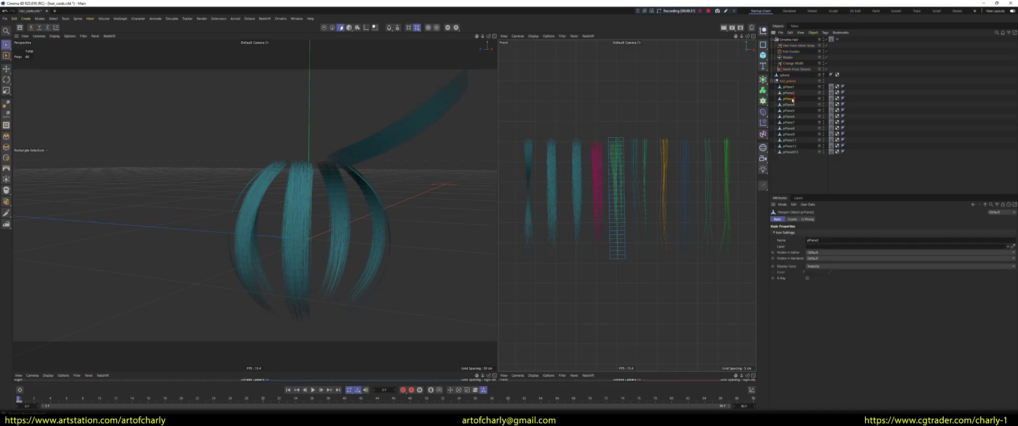
pyautogui.click(549, 169)
pyautogui.scroll(-3, 546, 175)
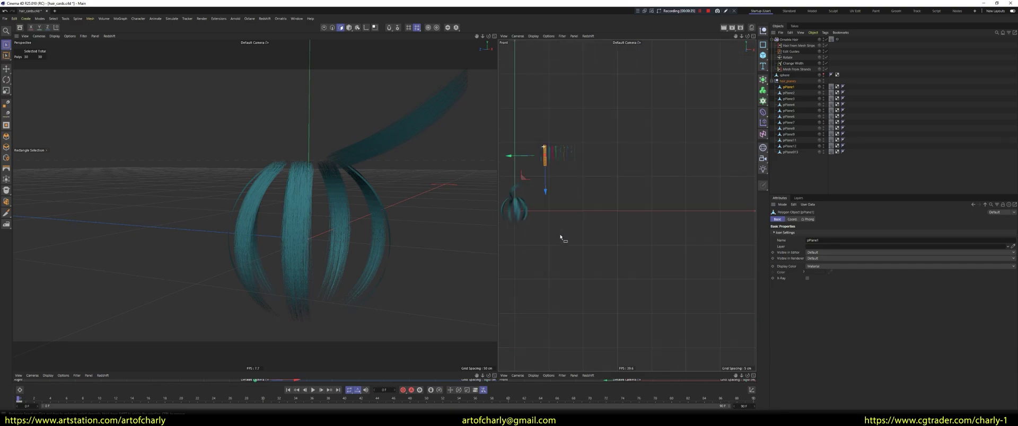
pyautogui.scroll(5, 562, 190)
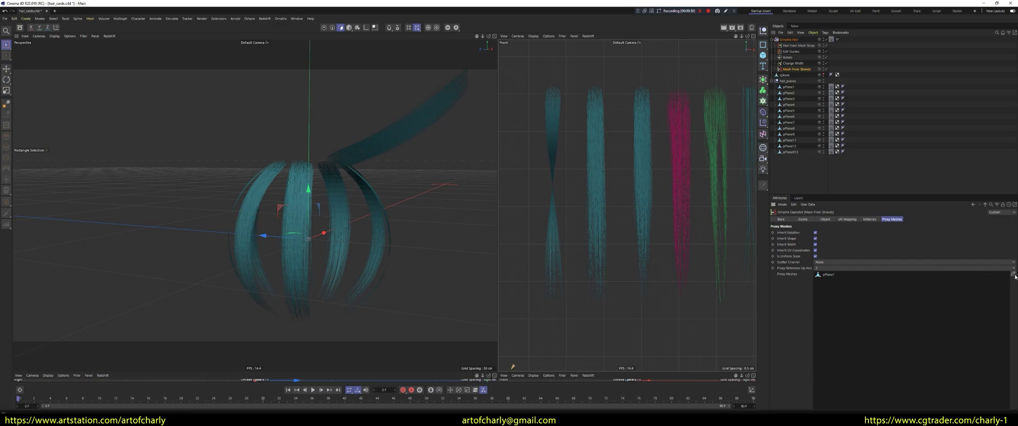
# Add pPlane2, pPlane3, pPlane4 and pPlane6 as proxy meshes and inspect the varied cards
pyautogui.click(679, 193)
pyautogui.click(725, 195)
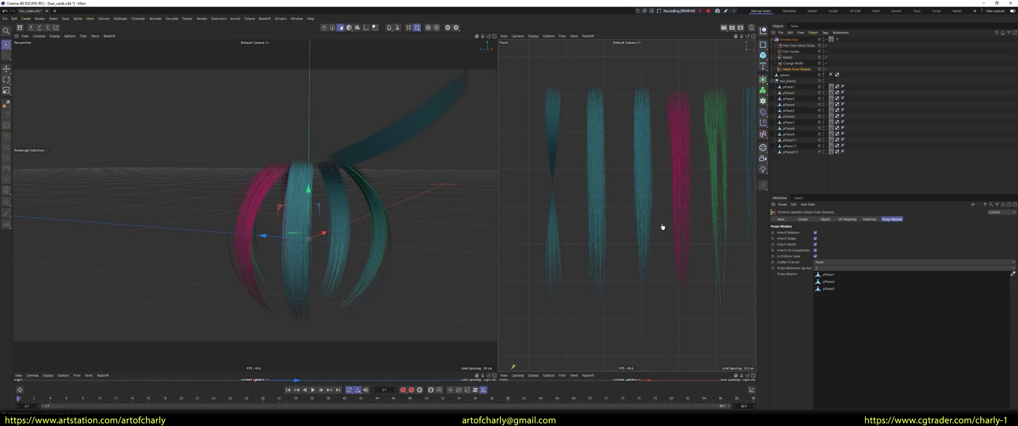
pyautogui.keyDown('alt'); pyautogui.moveTo(666, 227); pyautogui.dragTo(590, 226, button='middle'); pyautogui.keyUp('alt')
pyautogui.click(717, 212)
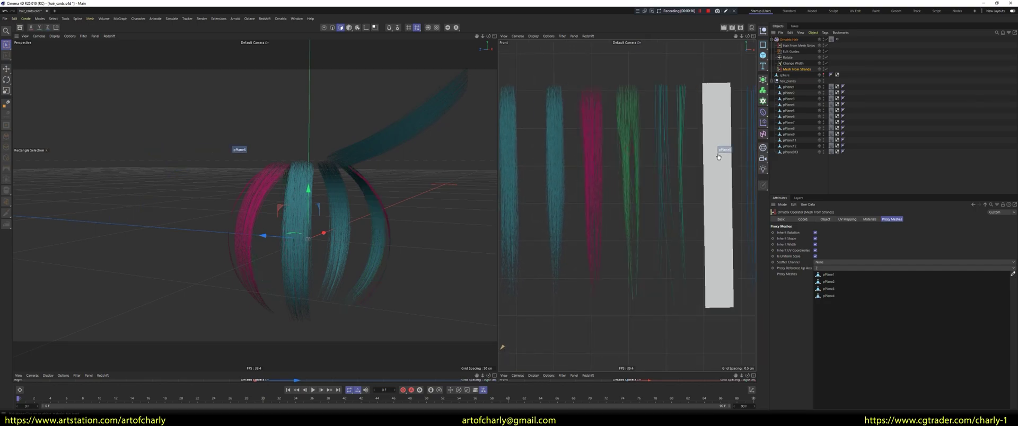
pyautogui.click(645, 221)
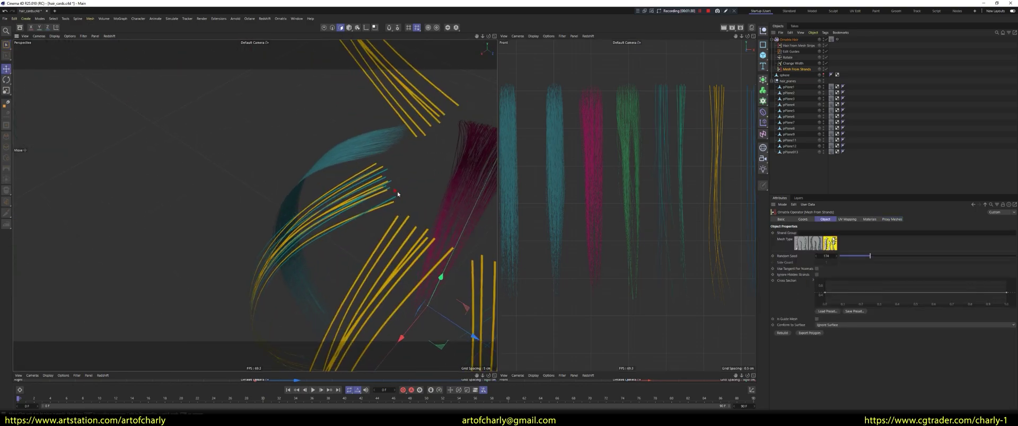
pyautogui.keyDown('alt'); pyautogui.moveTo(380, 192); pyautogui.dragTo(422, 218); pyautogui.keyUp('alt')
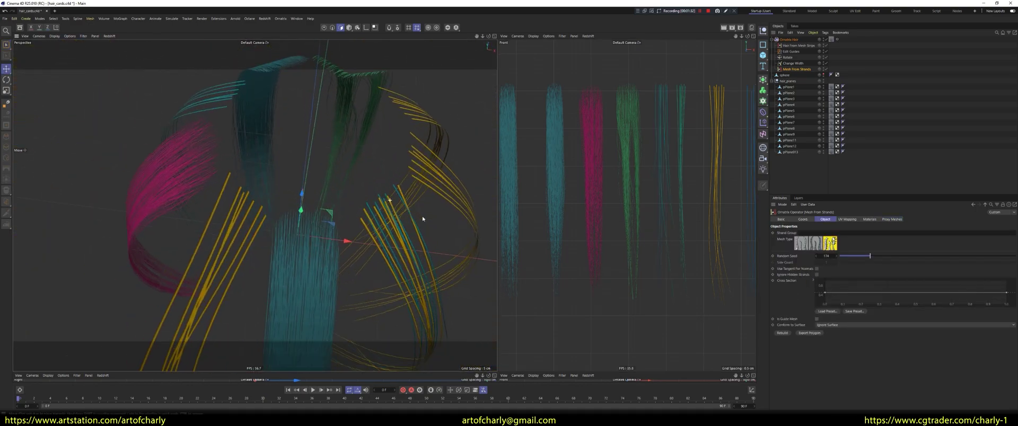
pyautogui.moveTo(380, 200)
pyautogui.keyDown('alt'); pyautogui.mouseDown()
pyautogui.moveTo(367, 169)
pyautogui.moveTo(387, 206)
pyautogui.moveTo(402, 174)
pyautogui.moveTo(408, 212)
pyautogui.mouseUp(); pyautogui.keyUp('alt')
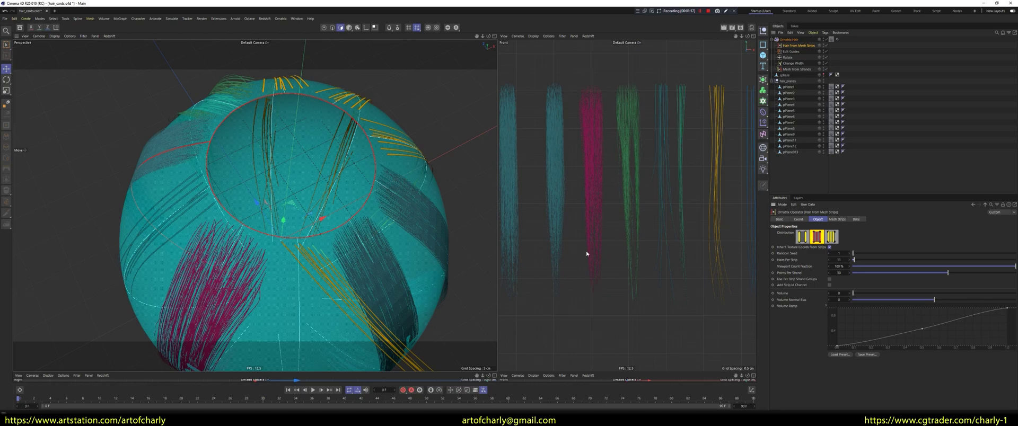
pyautogui.scroll(5, 318, 223)
pyautogui.scroll(-10, 318, 223)
pyautogui.moveTo(329, 233)
pyautogui.keyDown('alt'); pyautogui.mouseDown()
pyautogui.moveTo(347, 245)
pyautogui.moveTo(398, 204)
pyautogui.moveTo(366, 201)
pyautogui.mouseUp(); pyautogui.keyUp('alt')
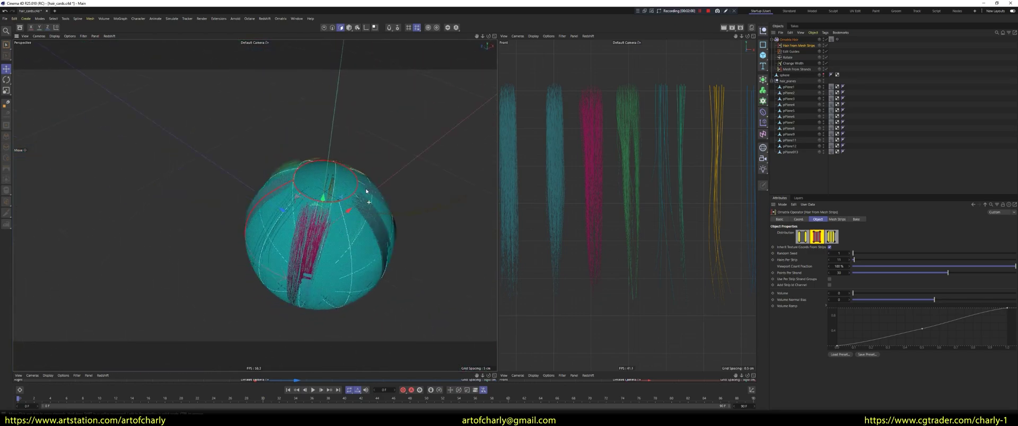
pyautogui.click(793, 69)
pyautogui.moveTo(318, 228)
pyautogui.keyDown('alt'); pyautogui.mouseDown()
pyautogui.moveTo(337, 277)
pyautogui.moveTo(386, 222)
pyautogui.moveTo(436, 195)
pyautogui.moveTo(466, 221)
pyautogui.moveTo(403, 207)
pyautogui.moveTo(454, 188)
pyautogui.moveTo(375, 218)
pyautogui.moveTo(375, 246)
pyautogui.moveTo(377, 182)
pyautogui.moveTo(349, 159)
pyautogui.moveTo(323, 197)
pyautogui.moveTo(353, 230)
pyautogui.moveTo(319, 160)
pyautogui.moveTo(359, 166)
pyautogui.moveTo(350, 289)
pyautogui.moveTo(368, 272)
pyautogui.moveTo(381, 189)
pyautogui.moveTo(344, 175)
pyautogui.moveTo(329, 186)
pyautogui.mouseUp(); pyautogui.keyUp('alt')
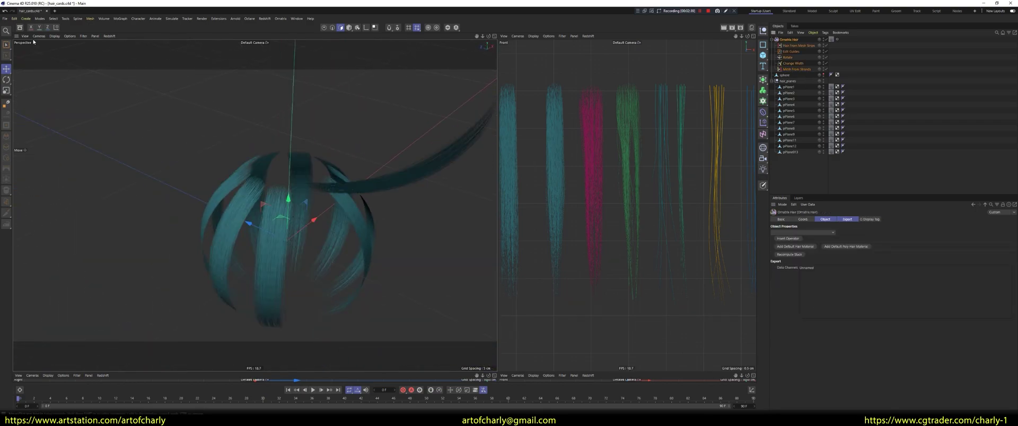
pyautogui.click(15, 18)
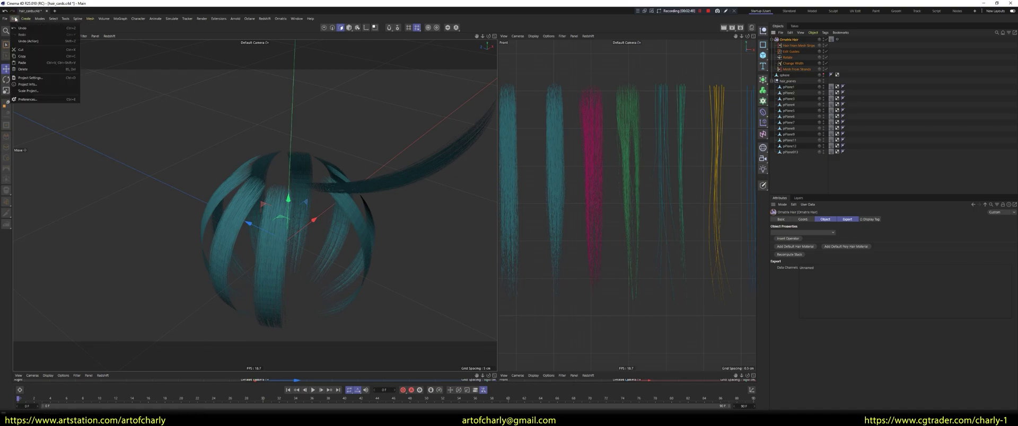
# Paste a copy of Ornatrix Hair and give its Mesh From Strands pPlane6 as proxy mesh
pyautogui.click(22, 62)
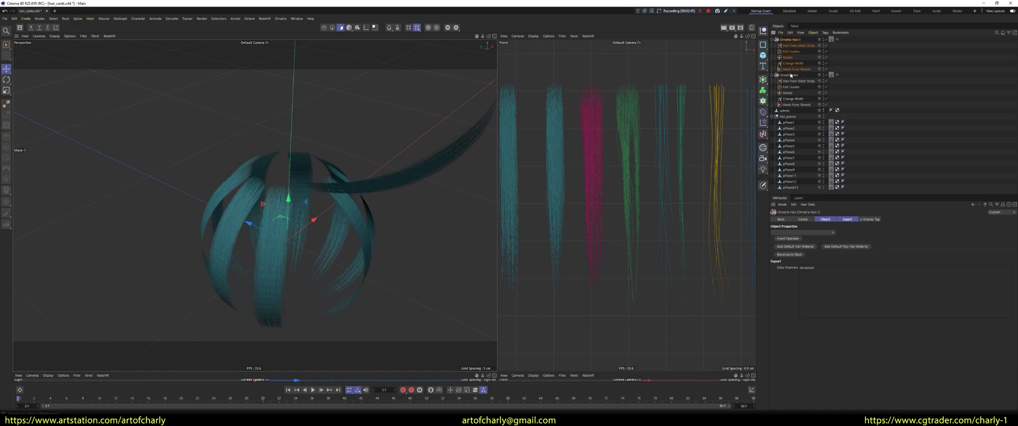
pyautogui.click(798, 69)
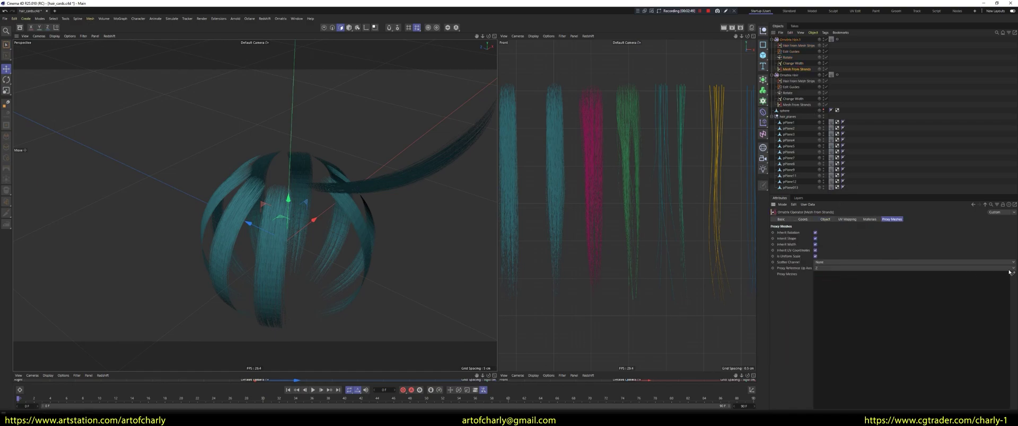
pyautogui.click(716, 129)
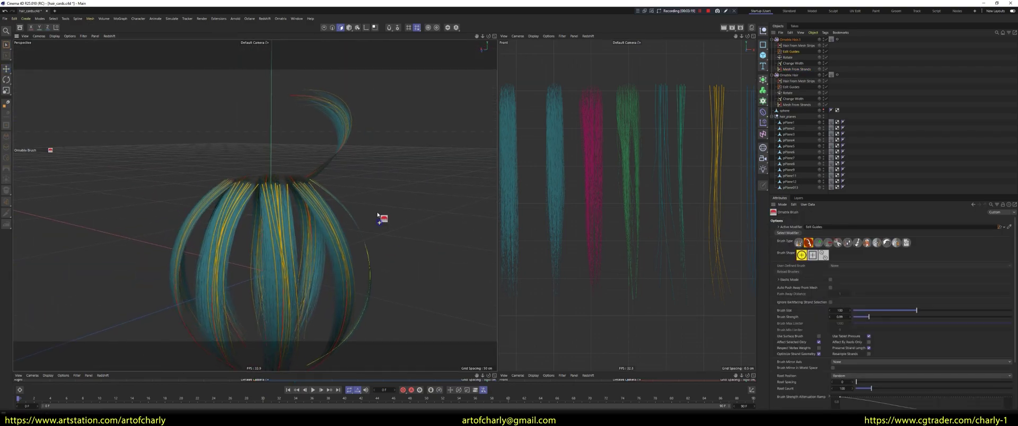
# Comb a yellow guide strand far out to the right of the sphere
pyautogui.moveTo(357, 230); pyautogui.dragTo(397, 219)
pyautogui.moveTo(411, 259)
pyautogui.mouseDown()
pyautogui.moveTo(451, 263)
pyautogui.moveTo(494, 229)
pyautogui.mouseUp()
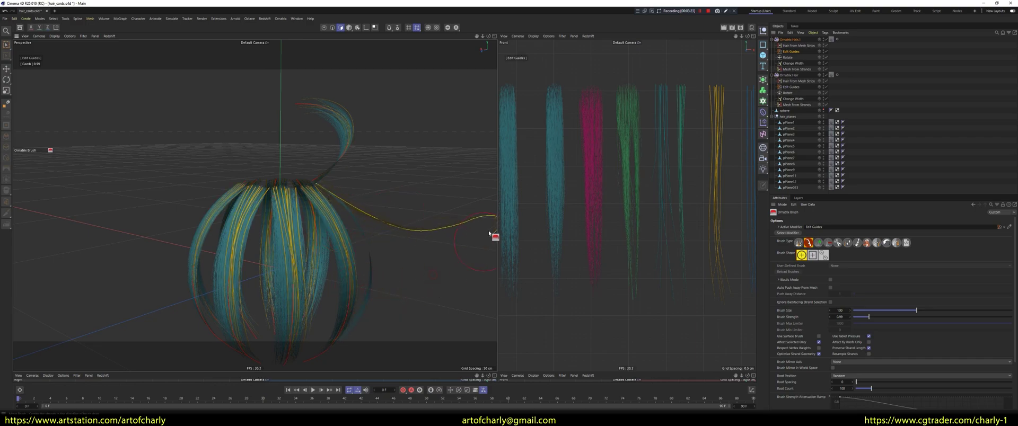
pyautogui.scroll(5, 414, 281)
pyautogui.scroll(-5, 340, 291)
pyautogui.moveTo(370, 319)
pyautogui.keyDown('alt'); pyautogui.mouseDown()
pyautogui.moveTo(393, 233)
pyautogui.moveTo(240, 223)
pyautogui.moveTo(329, 231)
pyautogui.mouseUp(); pyautogui.keyUp('alt')
pyautogui.scroll(5, 344, 128)
pyautogui.moveTo(344, 127)
pyautogui.keyDown('alt'); pyautogui.mouseDown()
pyautogui.moveTo(304, 130)
pyautogui.moveTo(380, 129)
pyautogui.moveTo(372, 111)
pyautogui.mouseUp(); pyautogui.keyUp('alt')
pyautogui.scroll(-5, 373, 112)
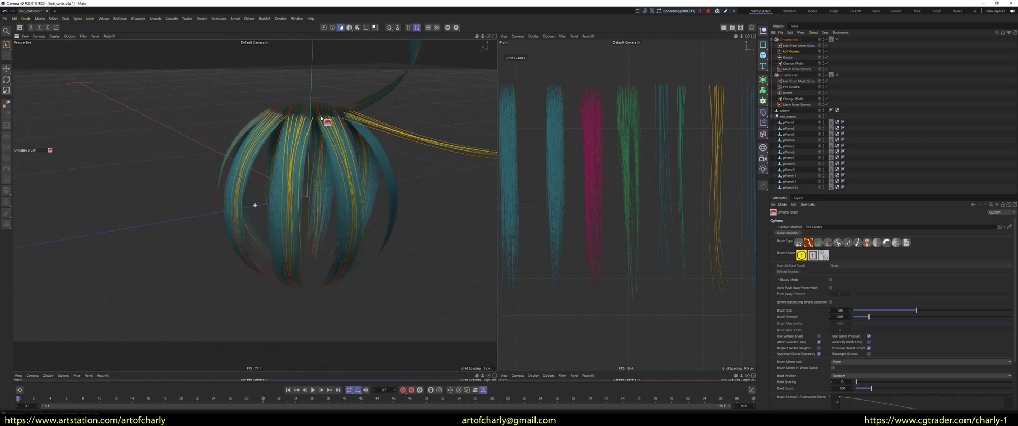
pyautogui.scroll(3, 356, 121)
pyautogui.scroll(-4, 375, 147)
# Bend the yellow strand's end downward and review the flowing curve from several angles
pyautogui.moveTo(425, 150); pyautogui.dragTo(370, 142)
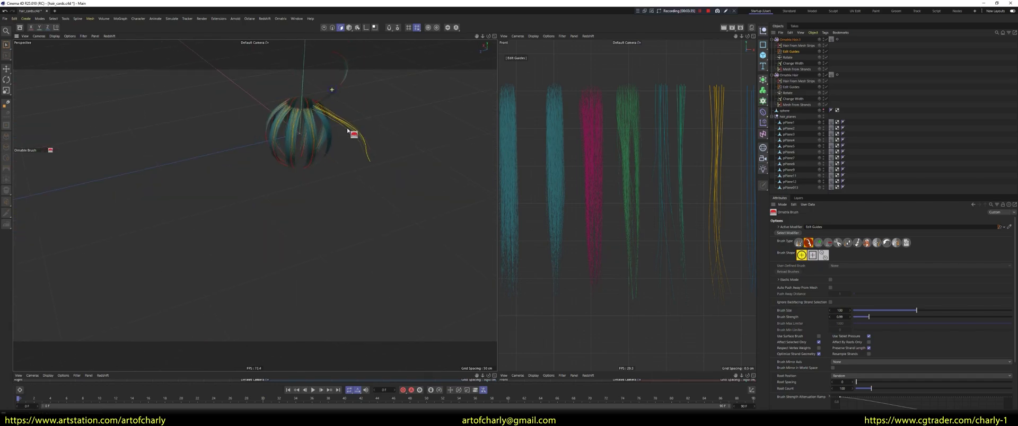
pyautogui.scroll(3, 344, 130)
pyautogui.moveTo(339, 144)
pyautogui.keyDown('alt'); pyautogui.mouseDown()
pyautogui.moveTo(289, 197)
pyautogui.moveTo(232, 209)
pyautogui.mouseUp(); pyautogui.keyUp('alt')
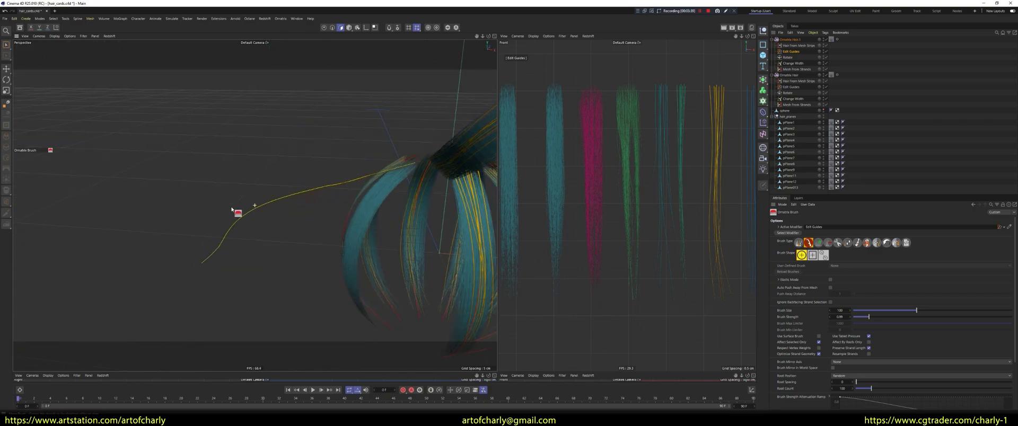
pyautogui.keyDown('alt'); pyautogui.moveTo(215, 302); pyautogui.dragTo(392, 196); pyautogui.keyUp('alt')
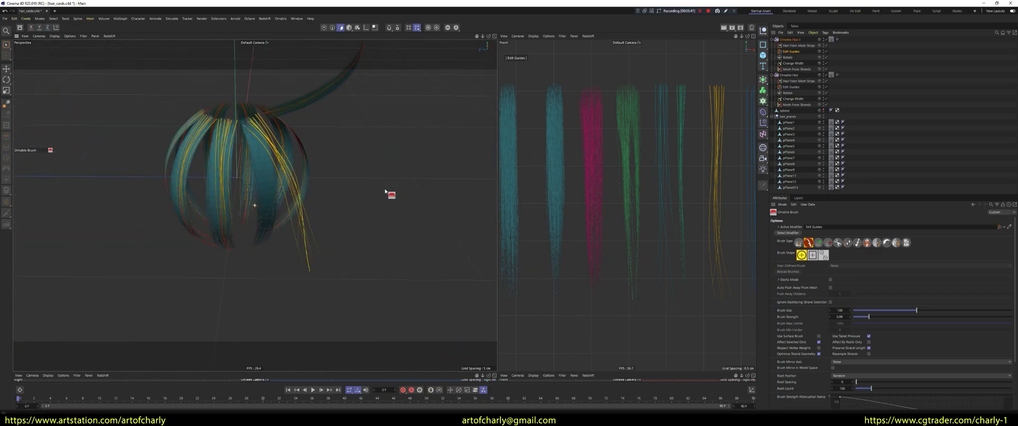
pyautogui.keyDown('alt'); pyautogui.moveTo(346, 234); pyautogui.dragTo(360, 274); pyautogui.keyUp('alt')
pyautogui.keyDown('alt'); pyautogui.moveTo(360, 274); pyautogui.dragTo(353, 209, button='right'); pyautogui.keyUp('alt')
pyautogui.moveTo(311, 159)
pyautogui.keyDown('alt'); pyautogui.mouseDown()
pyautogui.moveTo(423, 155)
pyautogui.moveTo(409, 193)
pyautogui.moveTo(269, 164)
pyautogui.mouseUp(); pyautogui.keyUp('alt')
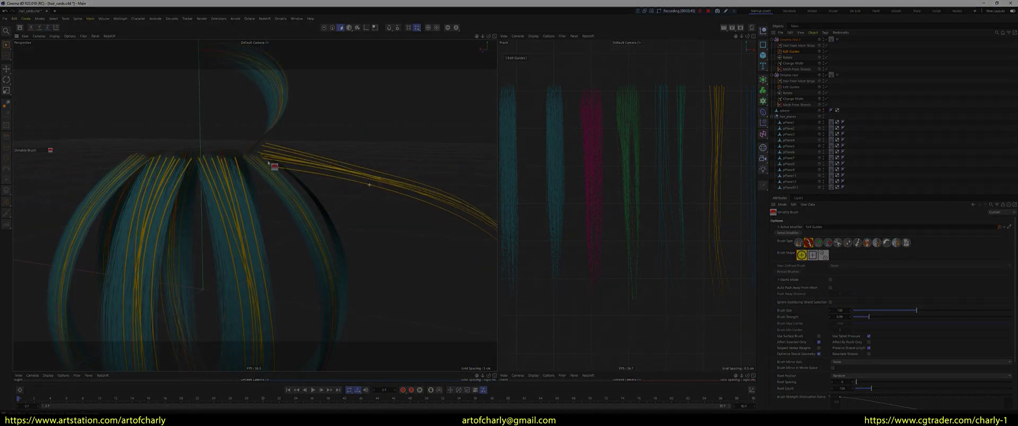